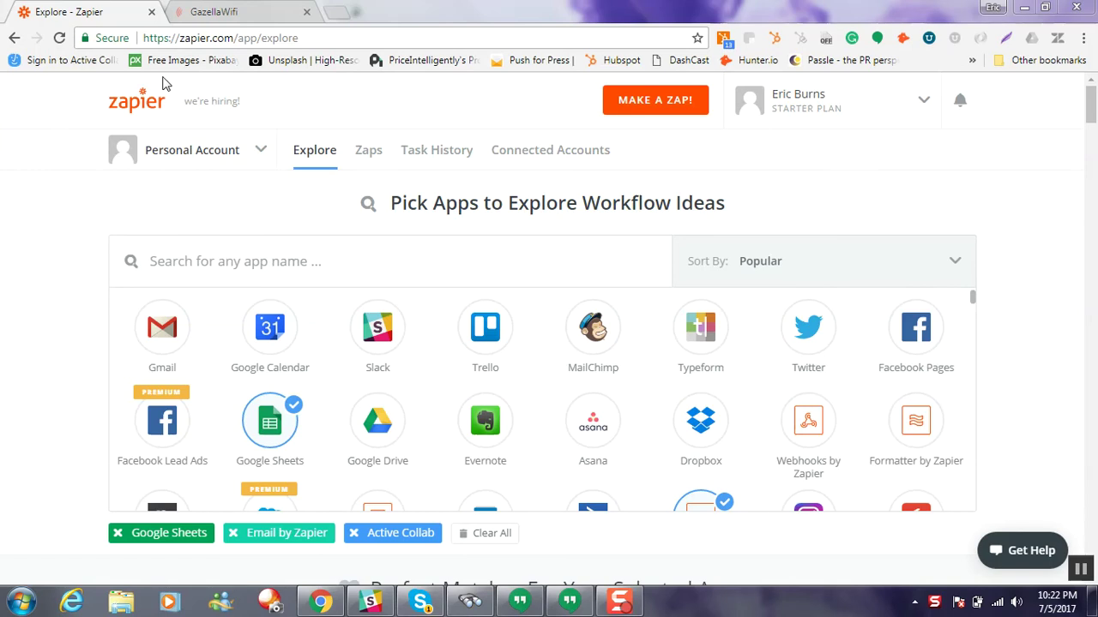
Step: In Gazella WiFi, start a new trigger that fires when a device connects
left_click(228, 15)
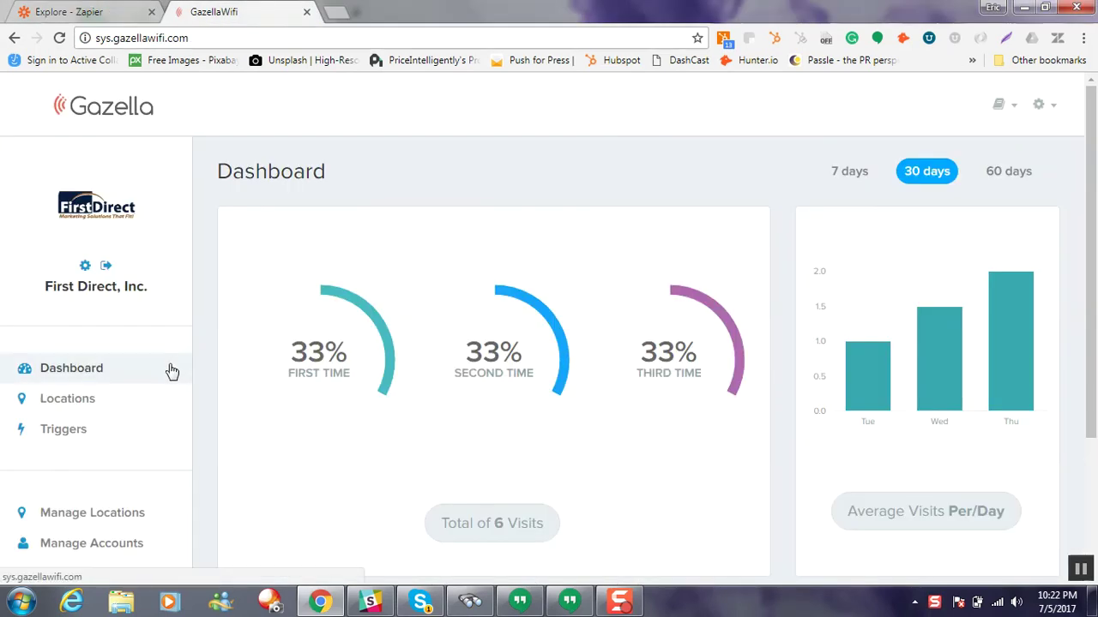
left_click(125, 430)
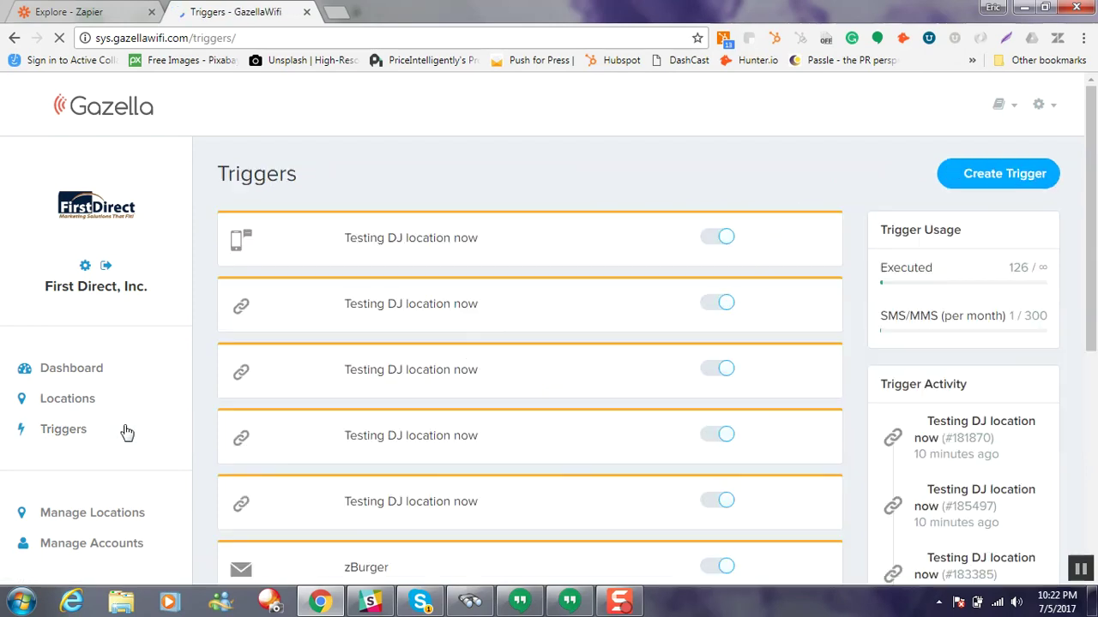
left_click(983, 178)
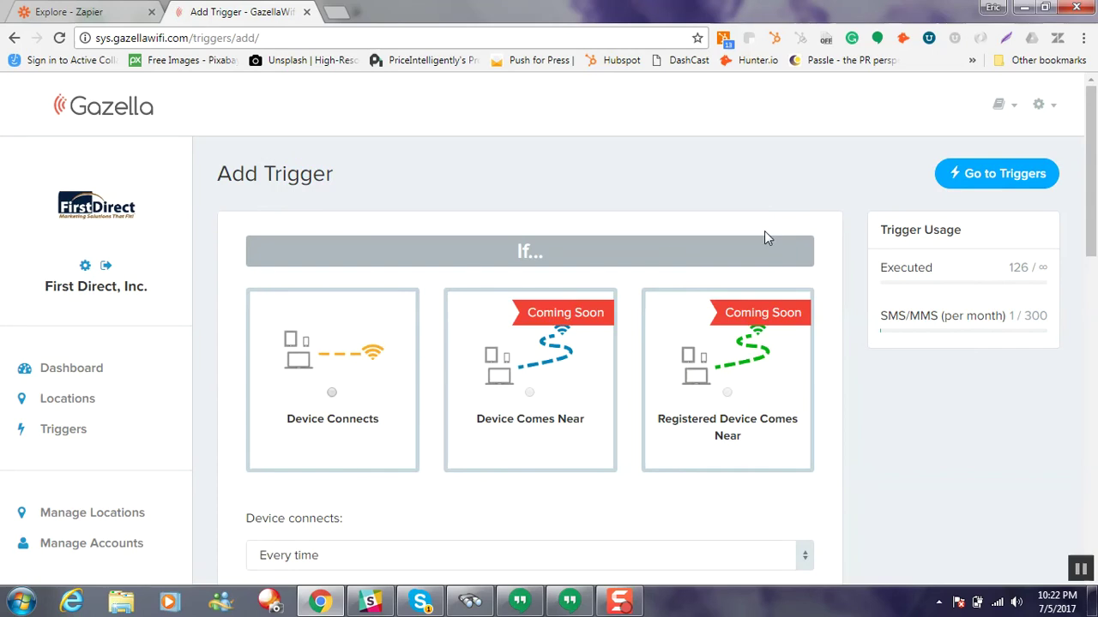
scroll(487, 229, "down", 1)
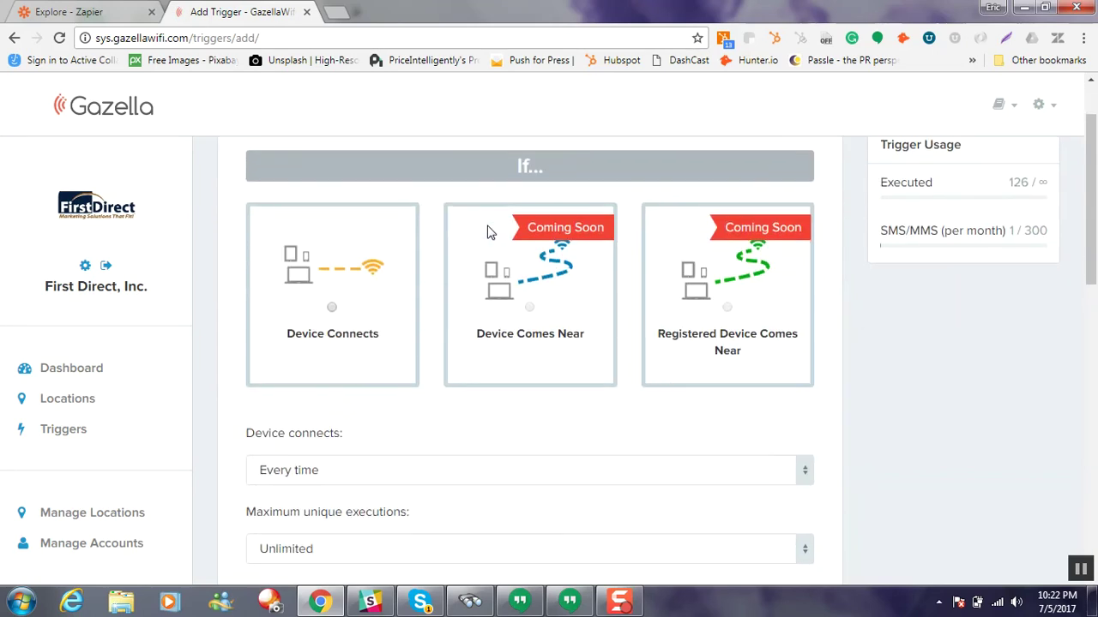
left_click(333, 307)
scroll(404, 368, "down", 2)
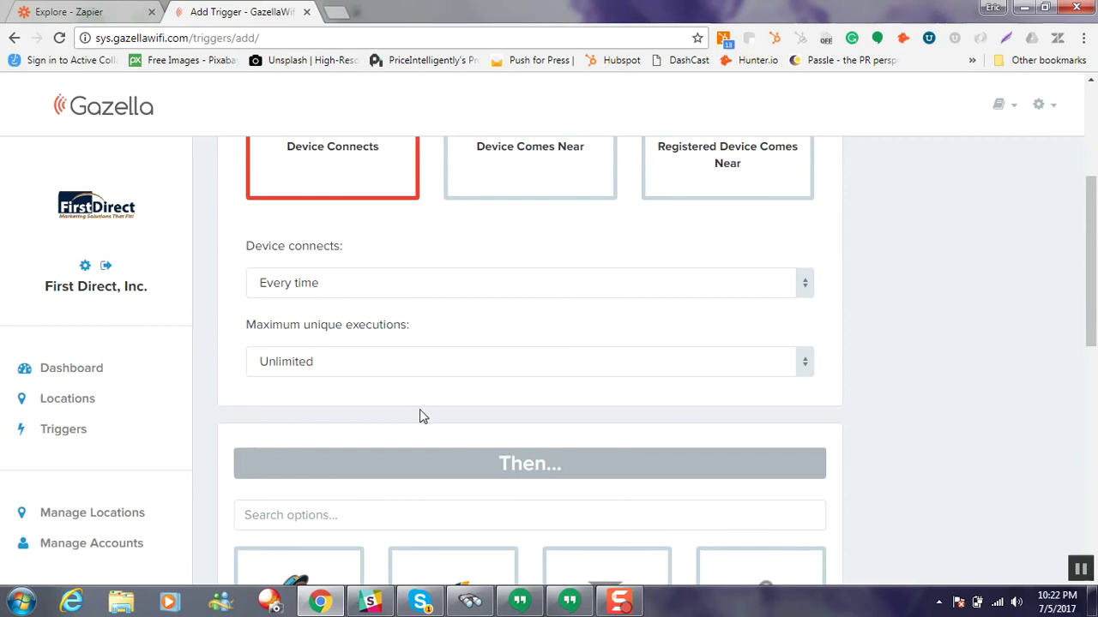
scroll(432, 436, "down", 3)
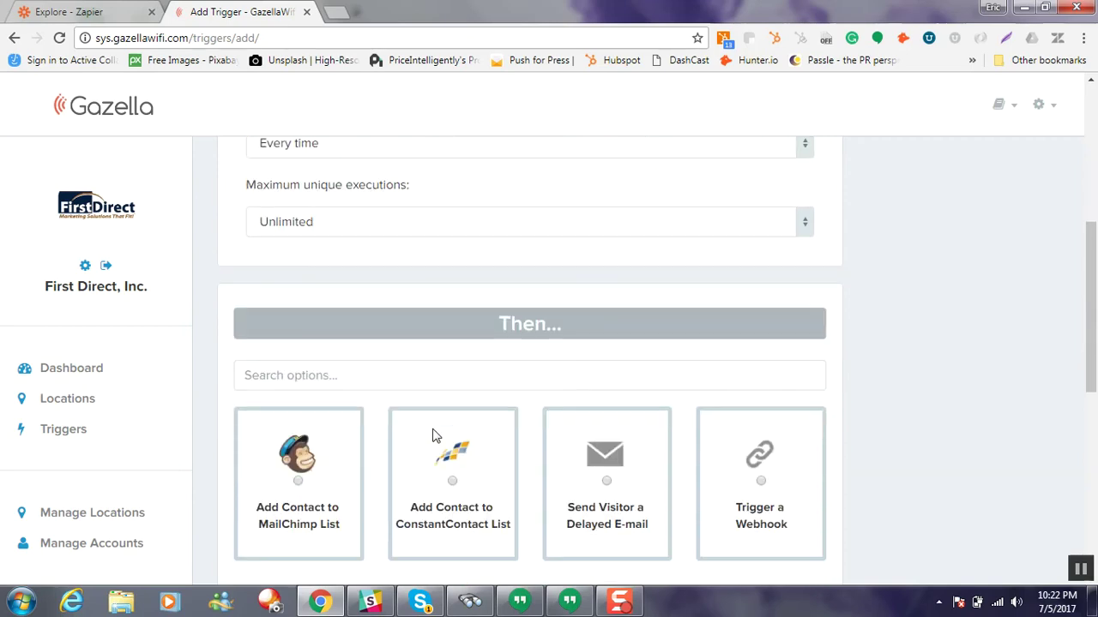
Step: Make the trigger send a webhook for Testing DJ location now, and continue to the URL form
left_click(758, 321)
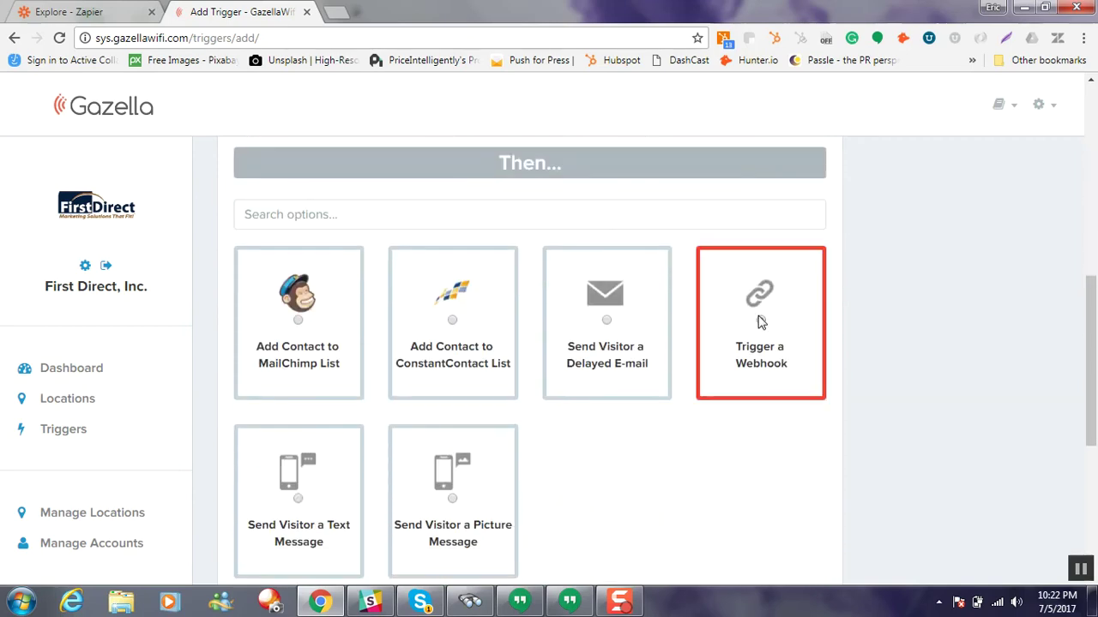
scroll(737, 438, "down", 1)
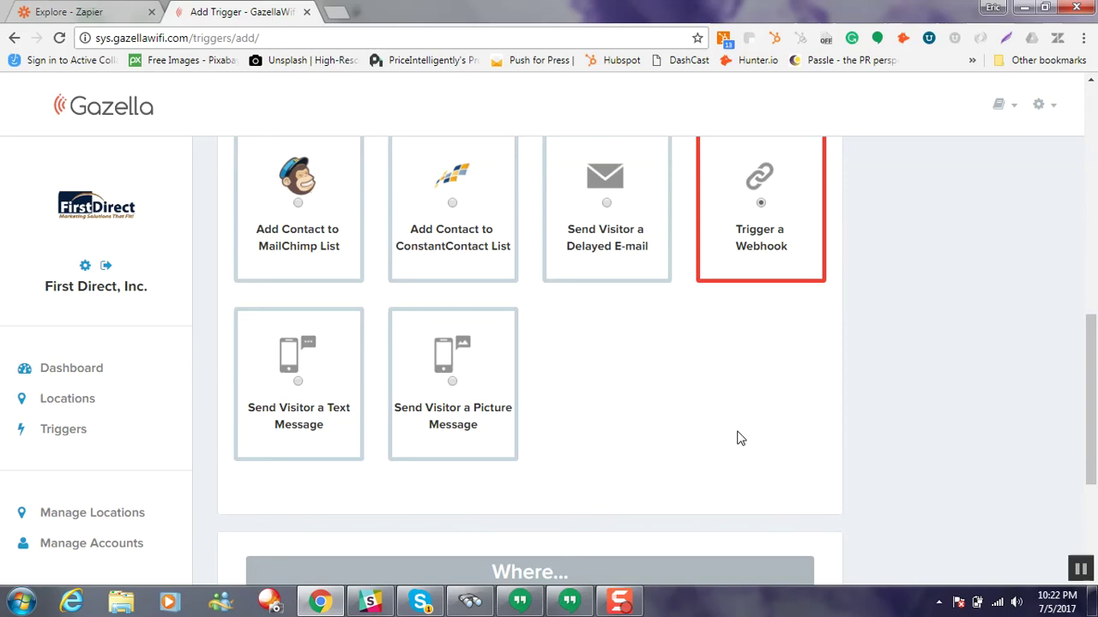
scroll(738, 438, "down", 2)
left_click(720, 414)
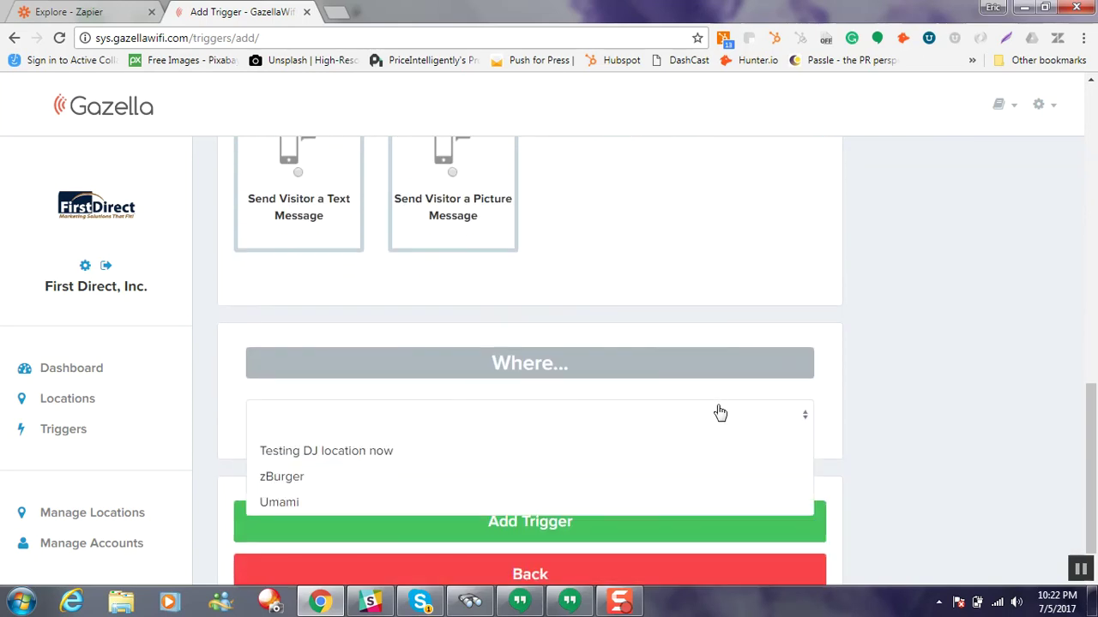
left_click(605, 447)
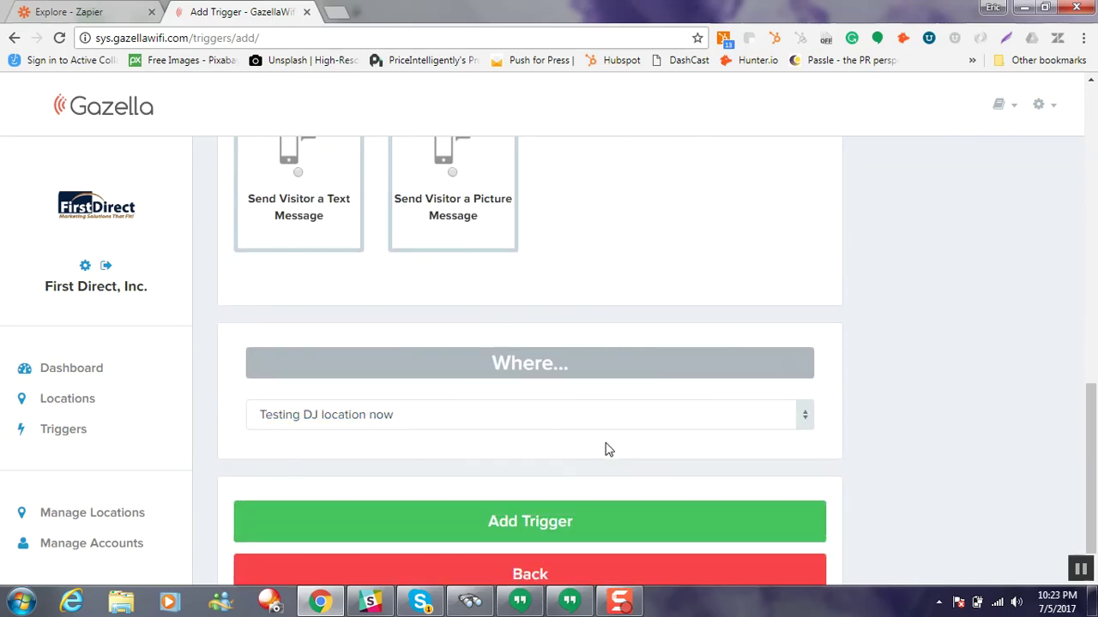
left_click(558, 520)
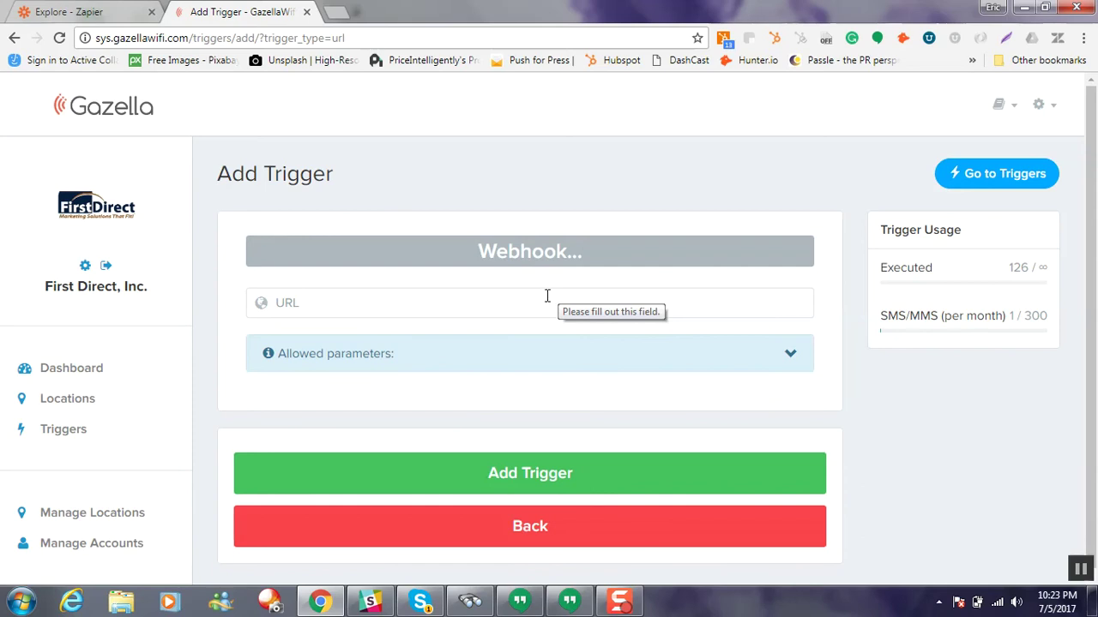
left_click(109, 12)
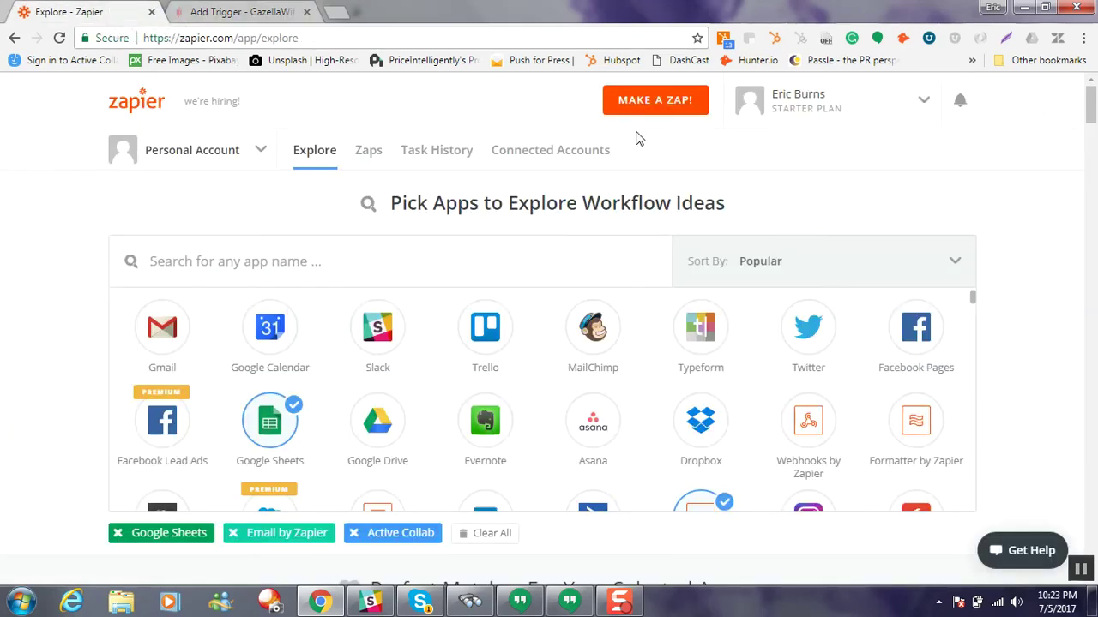
Step: Make a new Zap and search the trigger apps for 'web'
left_click(650, 116)
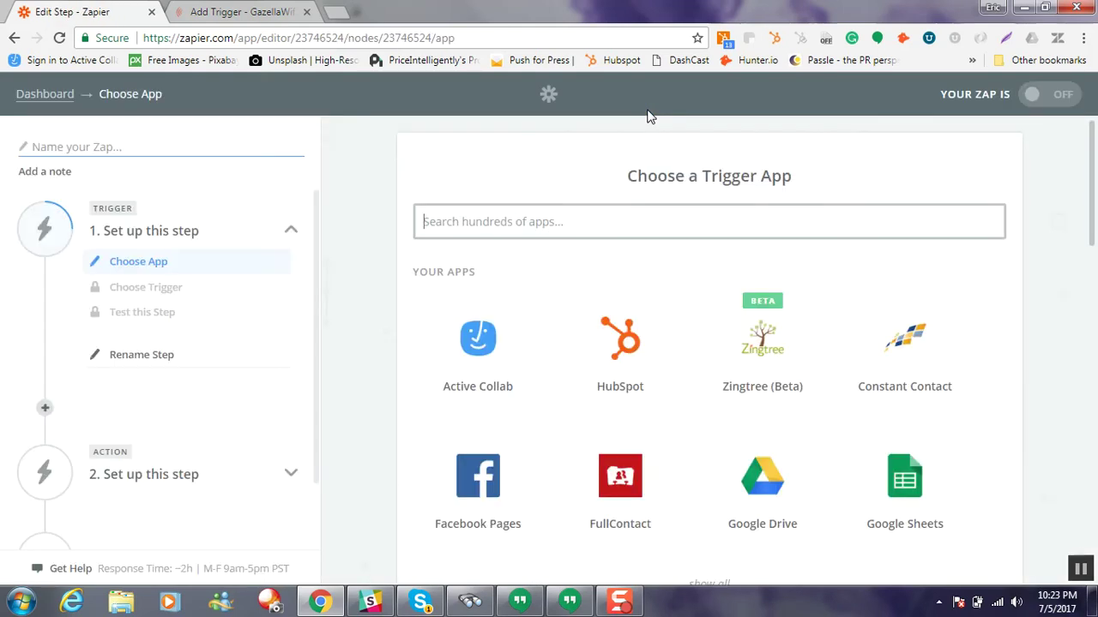
left_click(586, 221)
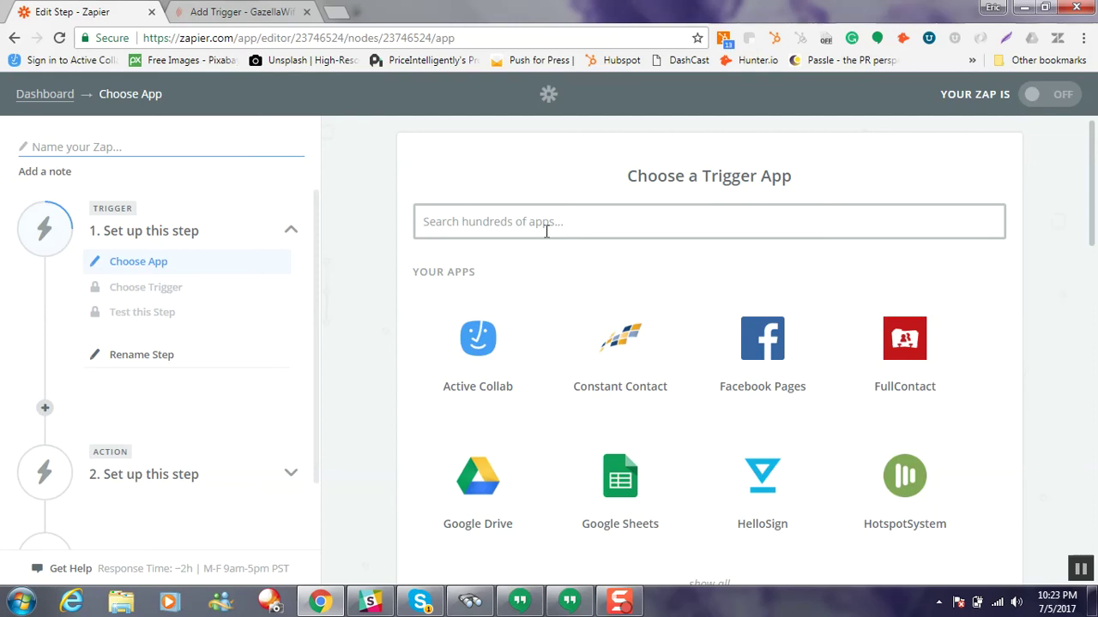
type("web")
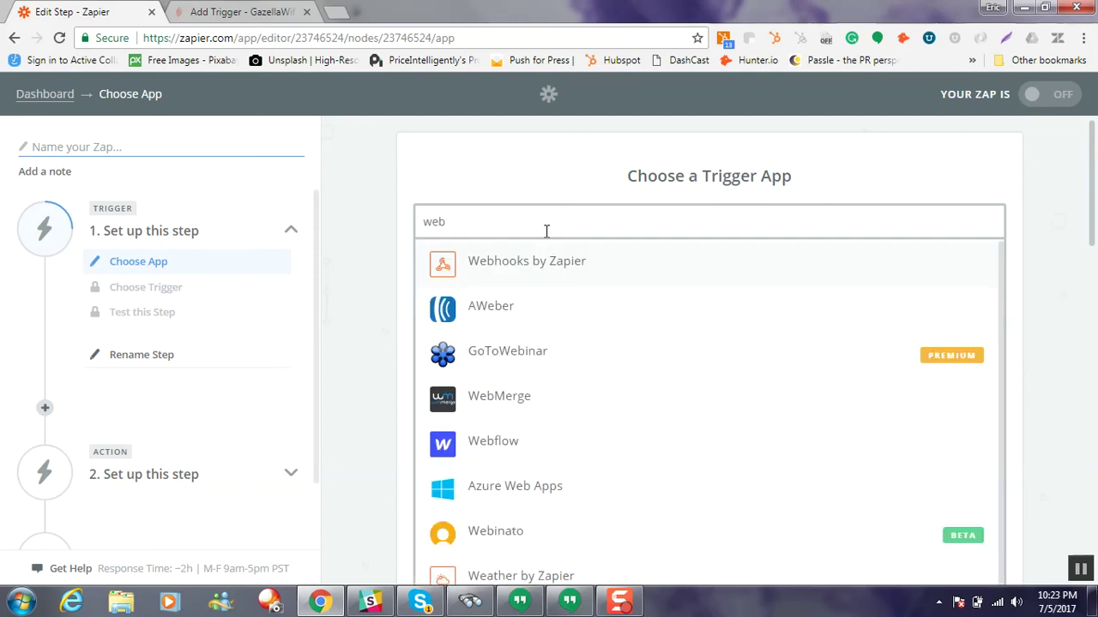
Step: Pick Webhooks by Zapier and its less common Catch Raw Hook trigger
left_click(548, 262)
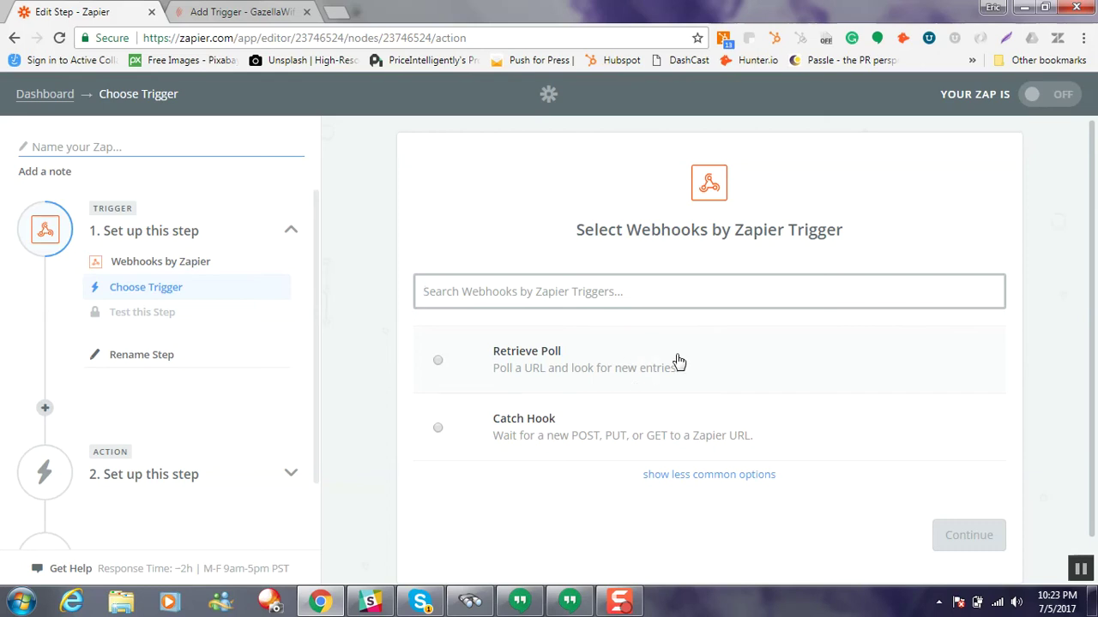
left_click(708, 476)
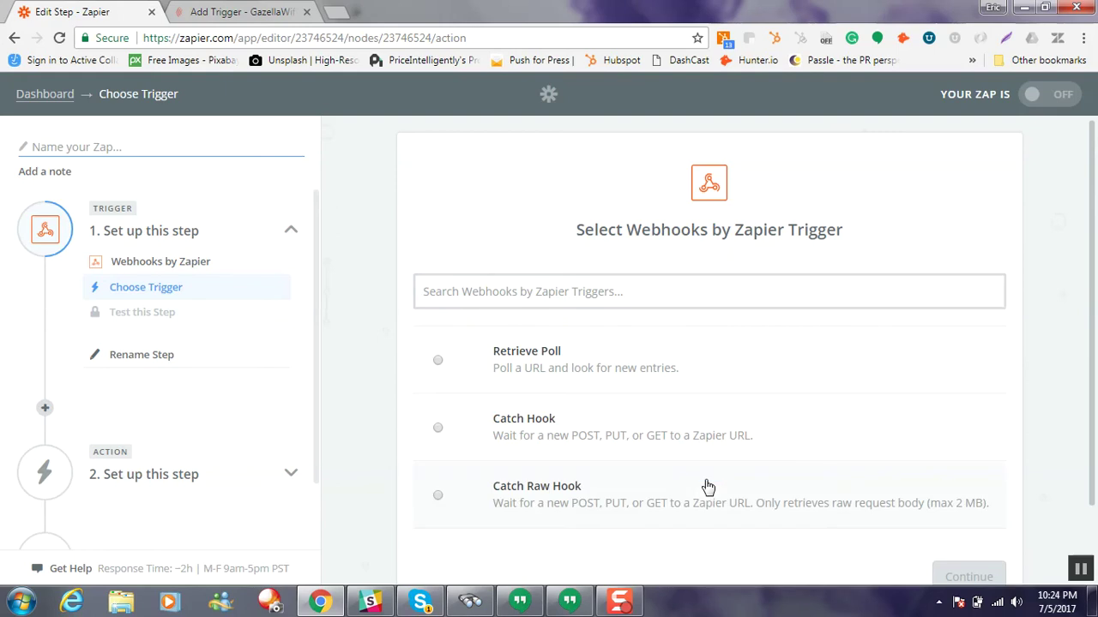
scroll(676, 495, "down", 1)
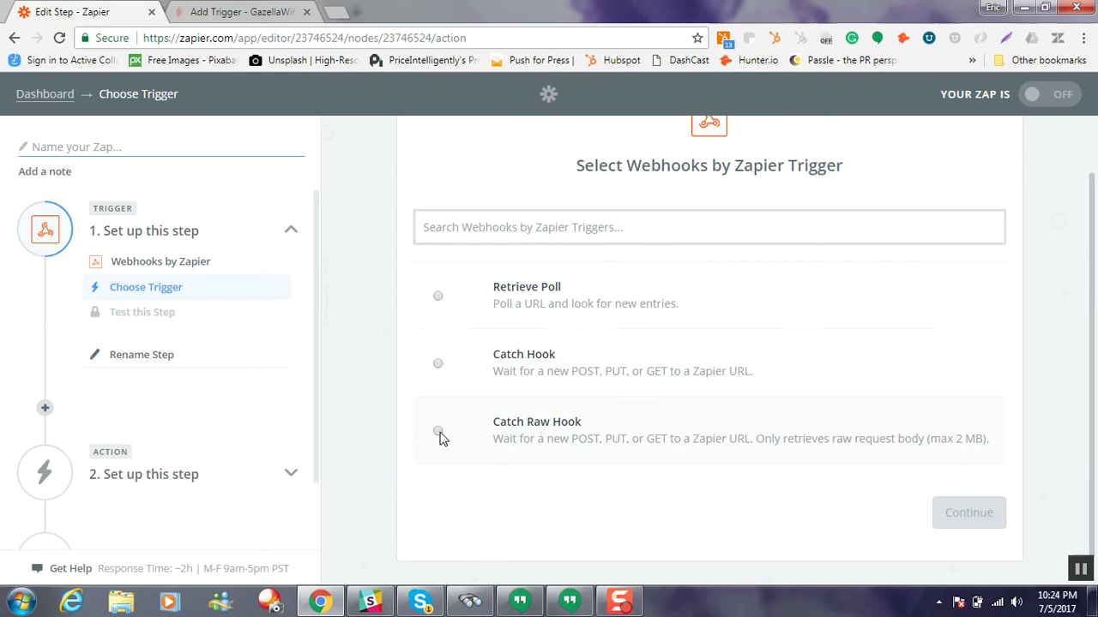
left_click(439, 433)
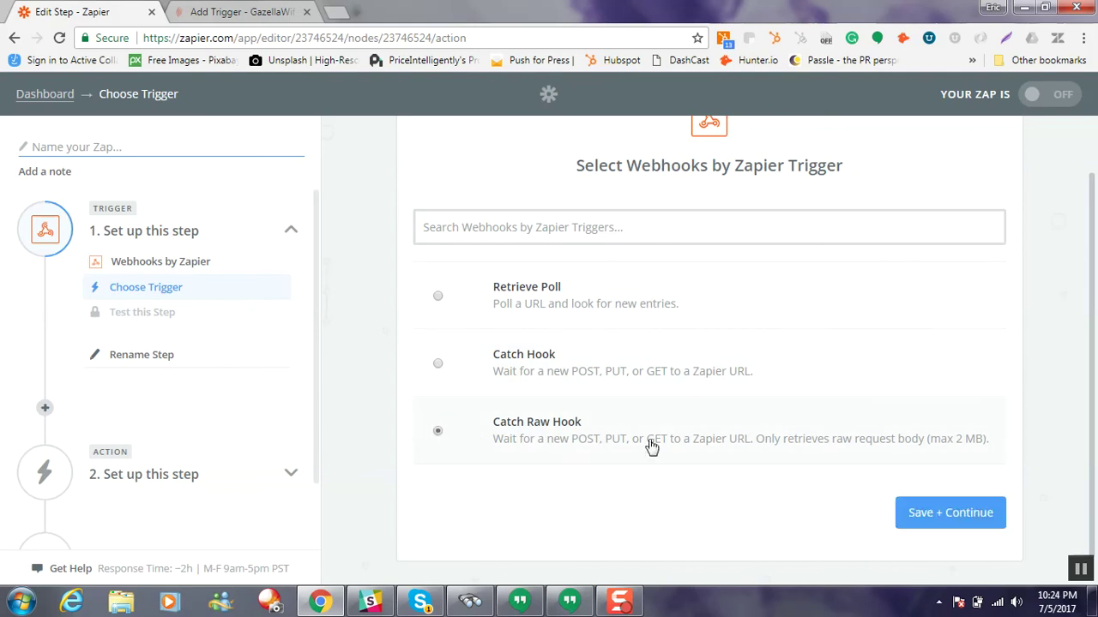
Step: Save the Catch Raw Hook choice and select the generated custom webhook URL
left_click(913, 520)
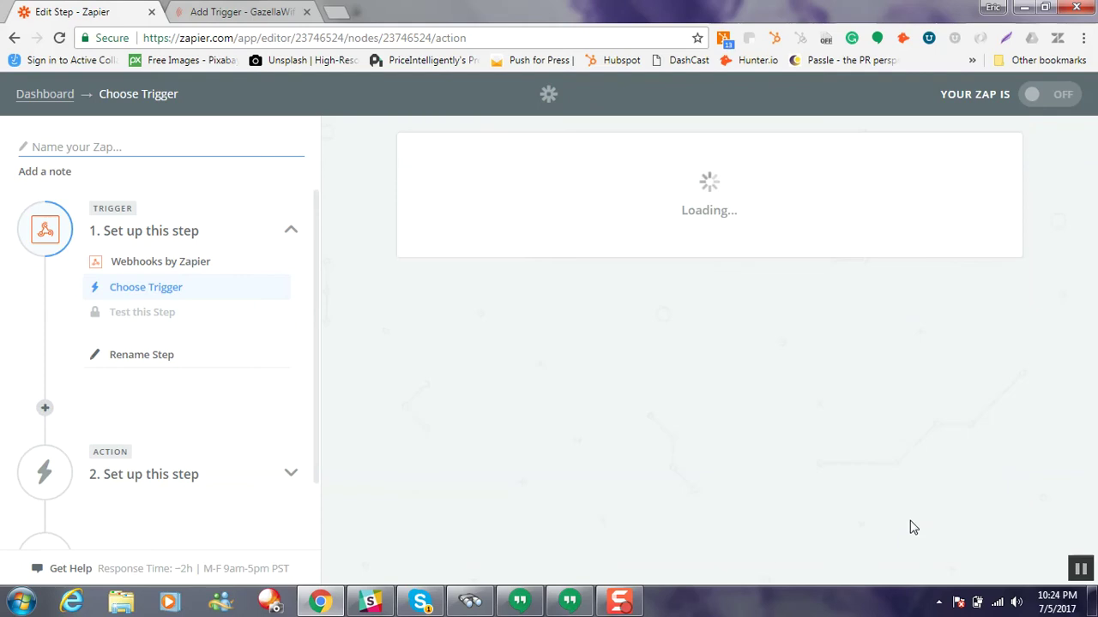
scroll(605, 356, "down", 1)
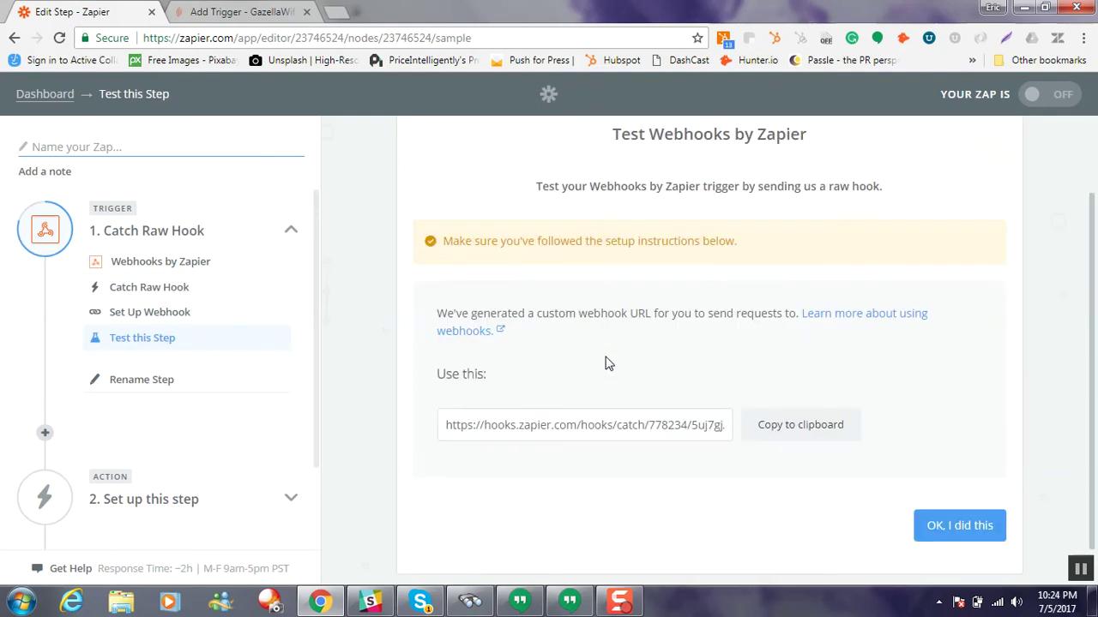
scroll(606, 364, "down", 1)
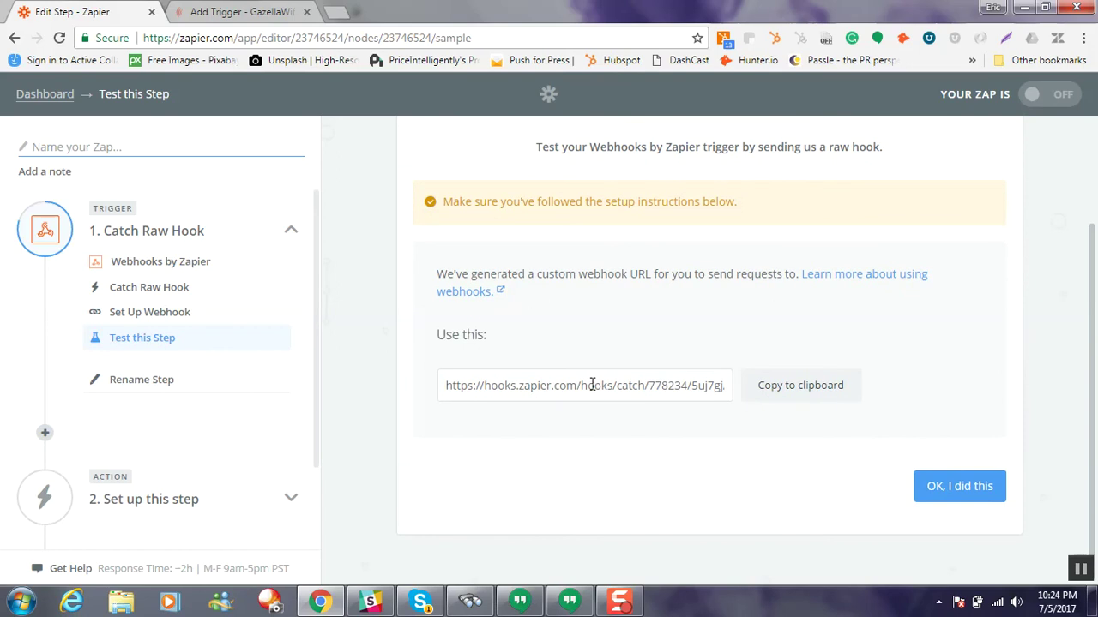
left_click(590, 386)
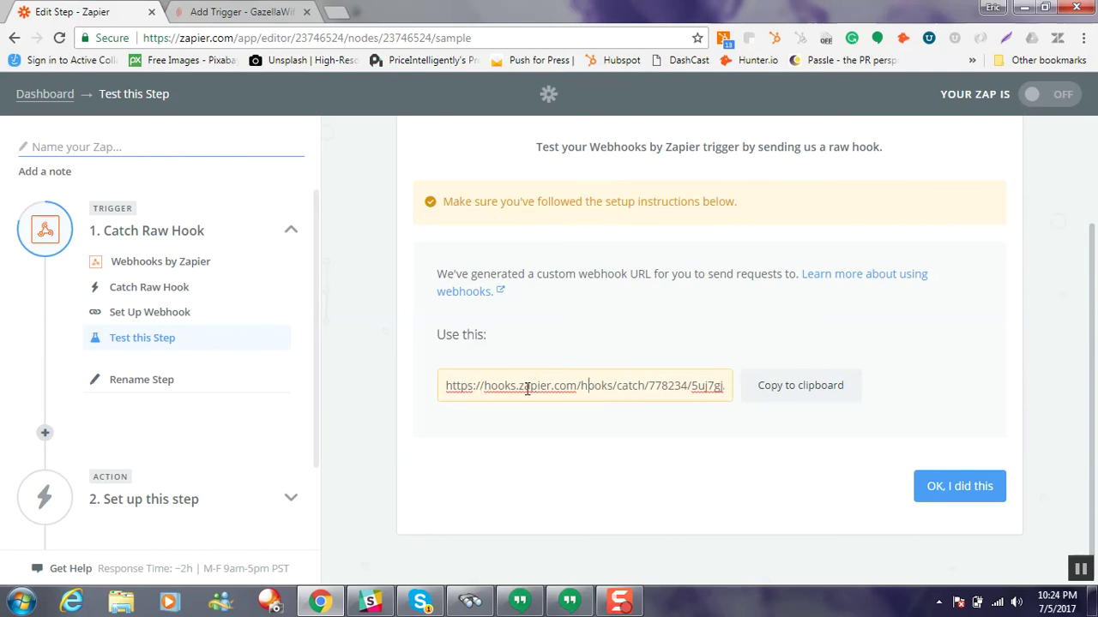
double_click(698, 387)
triple_click(698, 388)
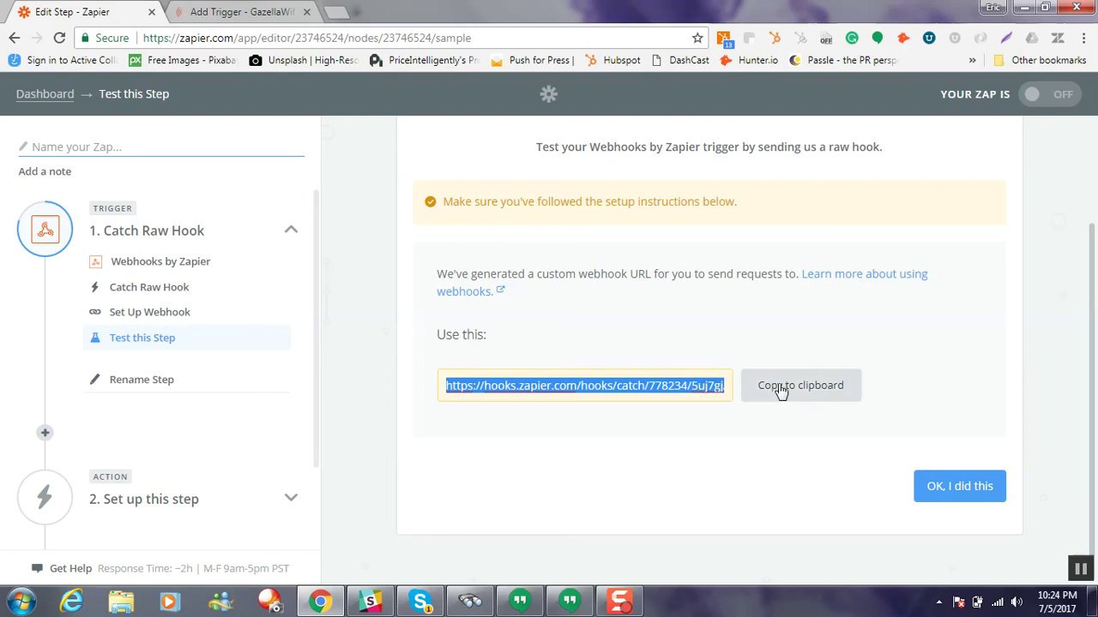
Step: Paste the Zapier hook URL into the Gazella WiFi webhook field and try saving
left_click(228, 12)
left_click(374, 305)
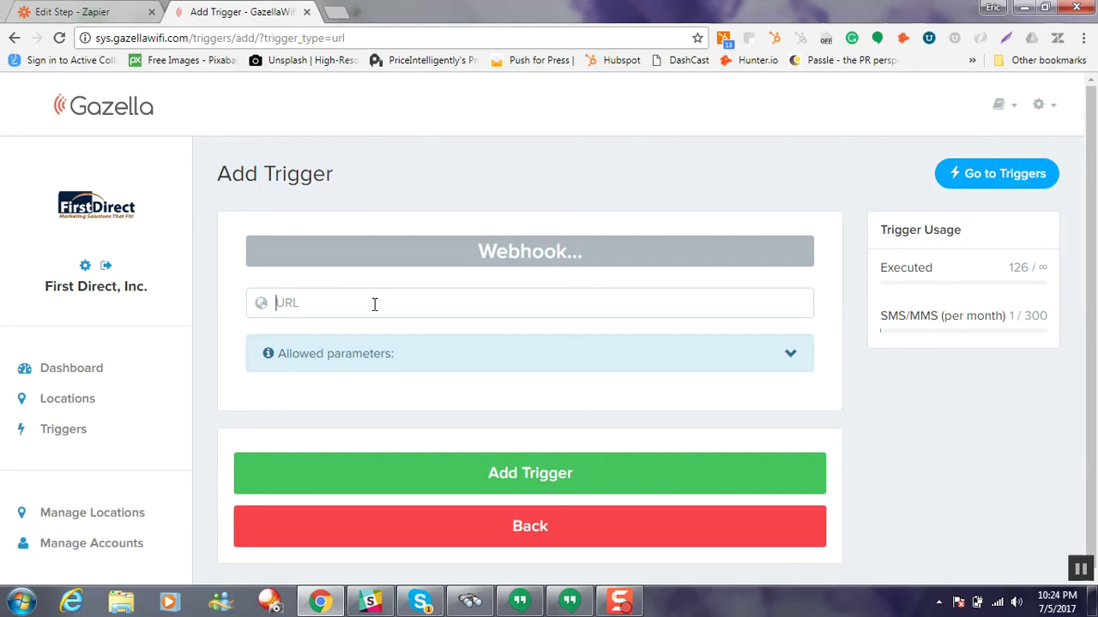
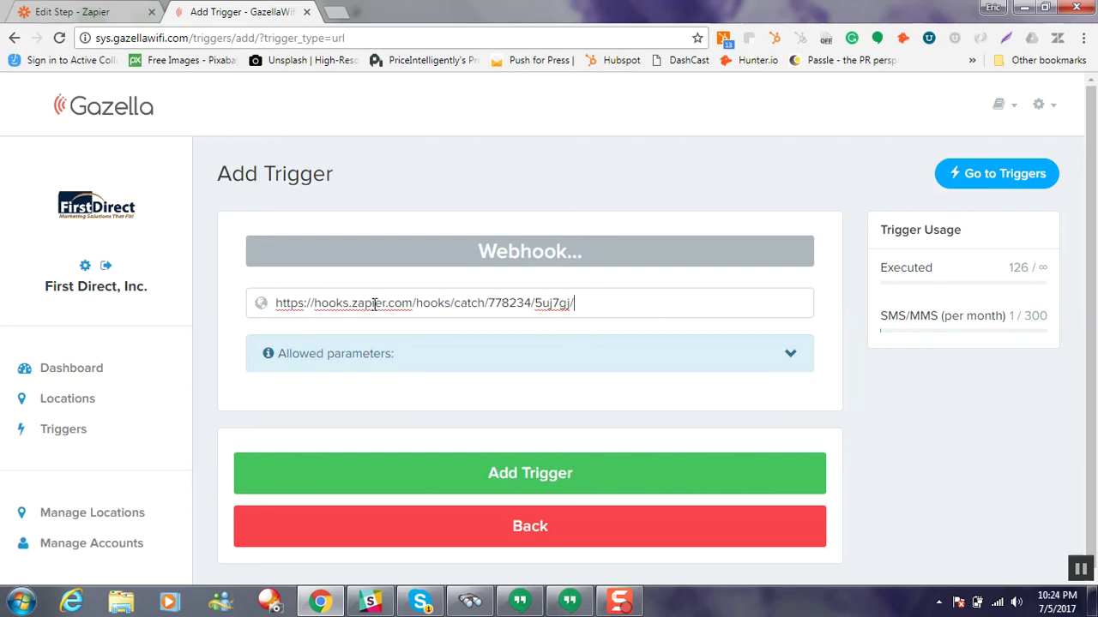
left_click(719, 477)
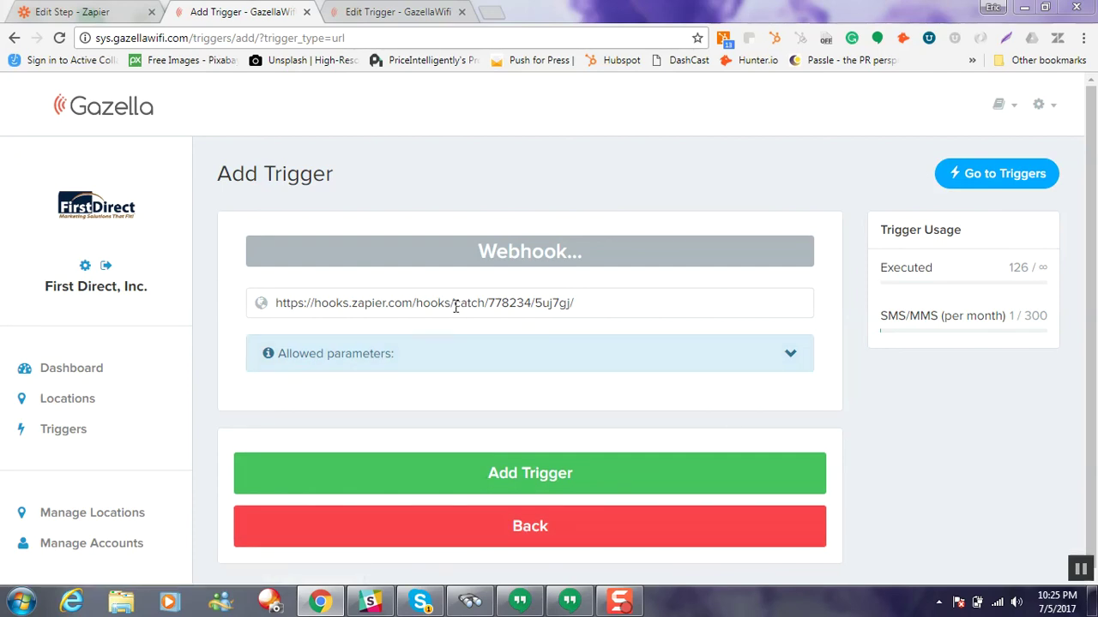
Step: Append ?phone={phone} from the allowed parameters to the URL and add the trigger
left_click(547, 362)
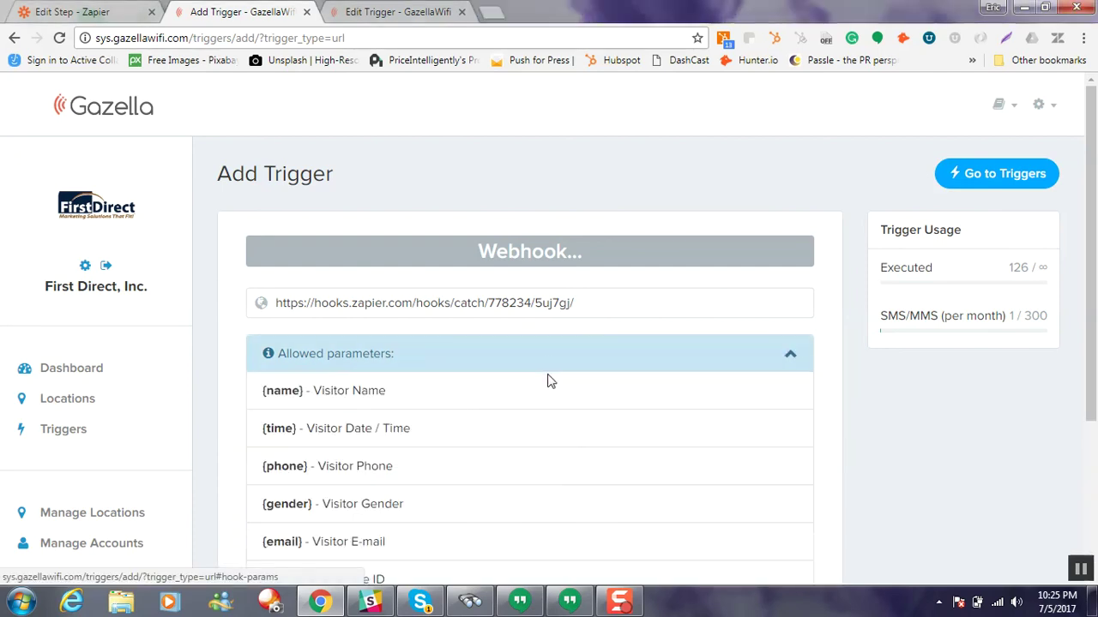
scroll(542, 397, "down", 2)
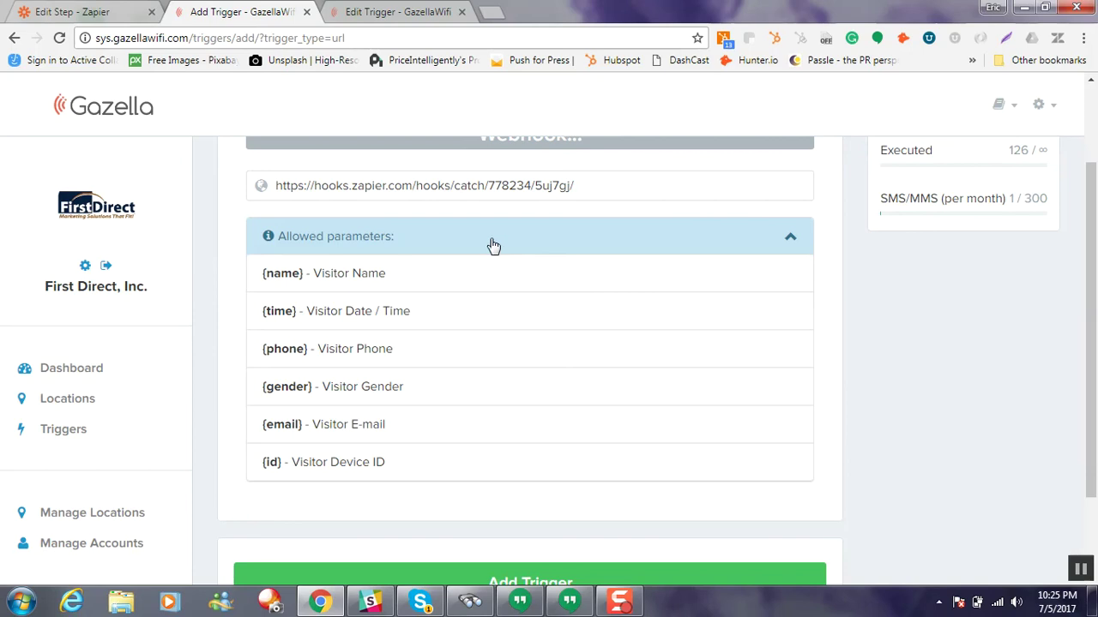
scroll(587, 235, "up", 1)
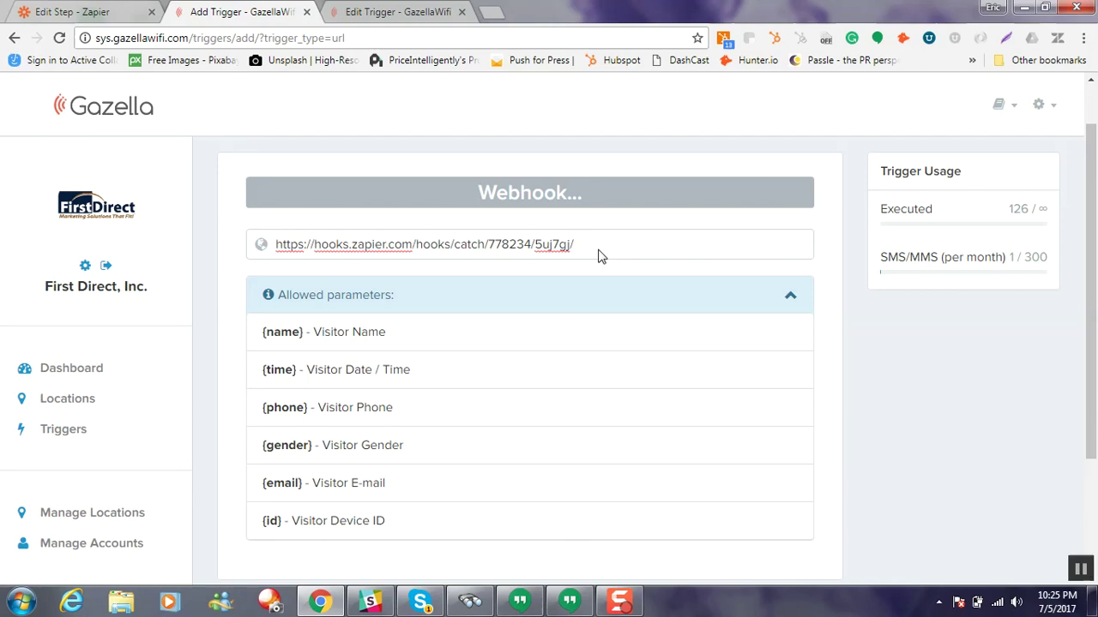
type("?phone={phone}")
left_click(681, 258)
scroll(681, 258, "down", 1)
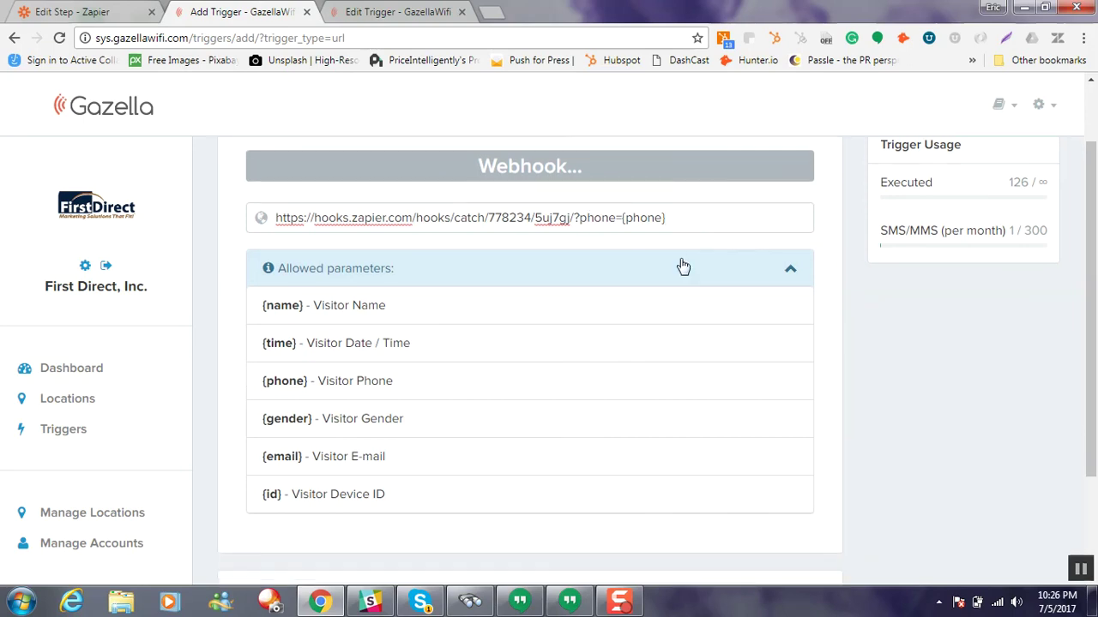
scroll(683, 265, "down", 3)
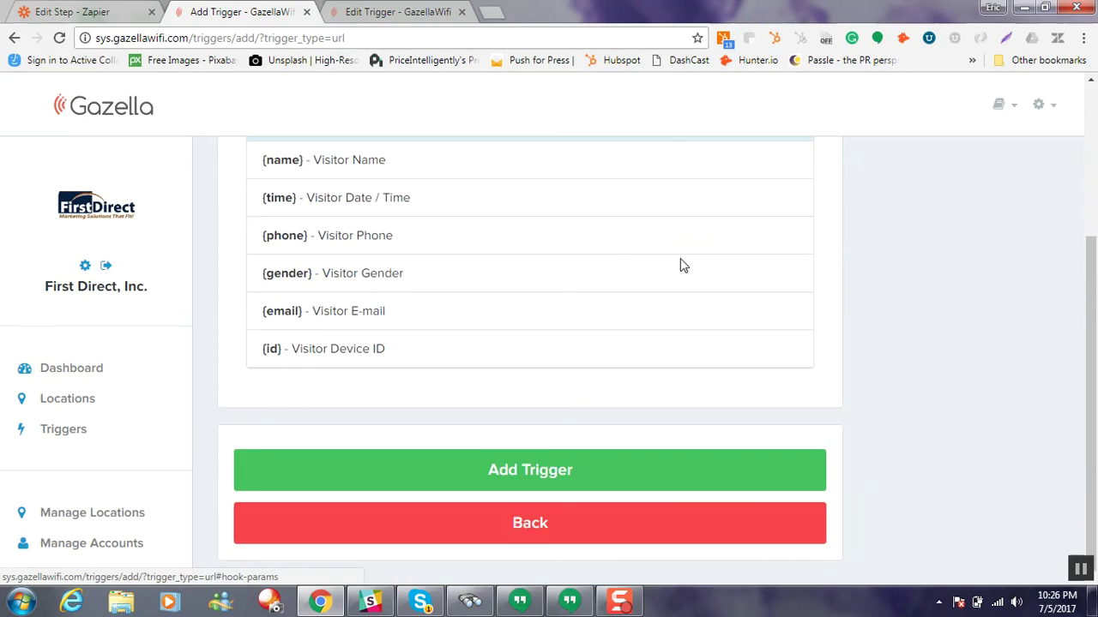
left_click(591, 469)
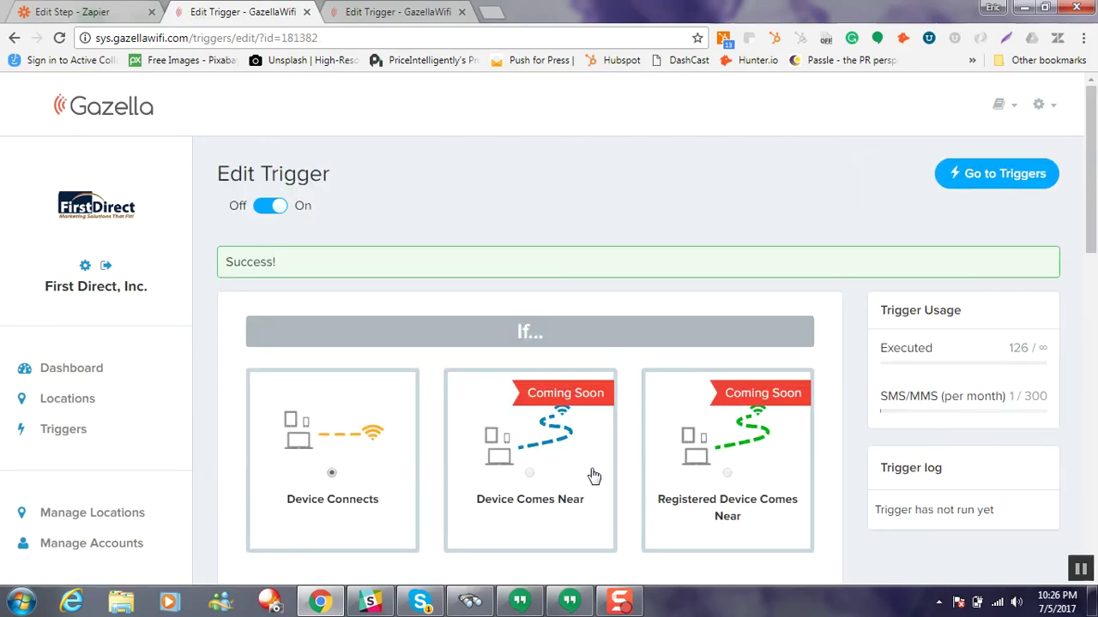
Step: Back in Zapier, confirm 'OK, I did this' so the Catch Raw Hook test listens for a hook
left_click(94, 17)
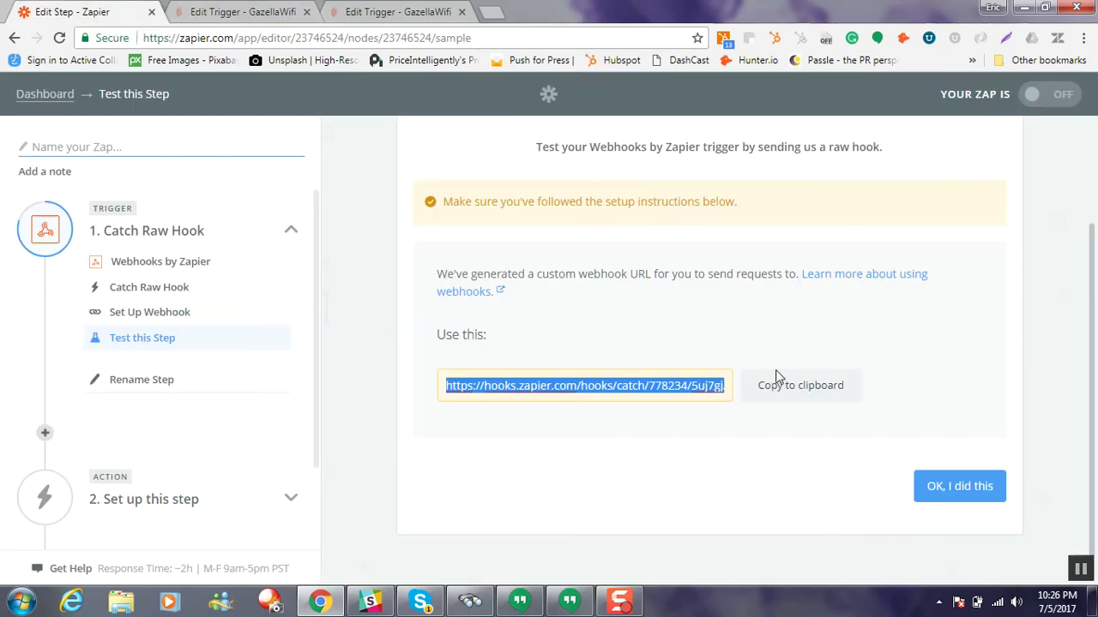
left_click(941, 487)
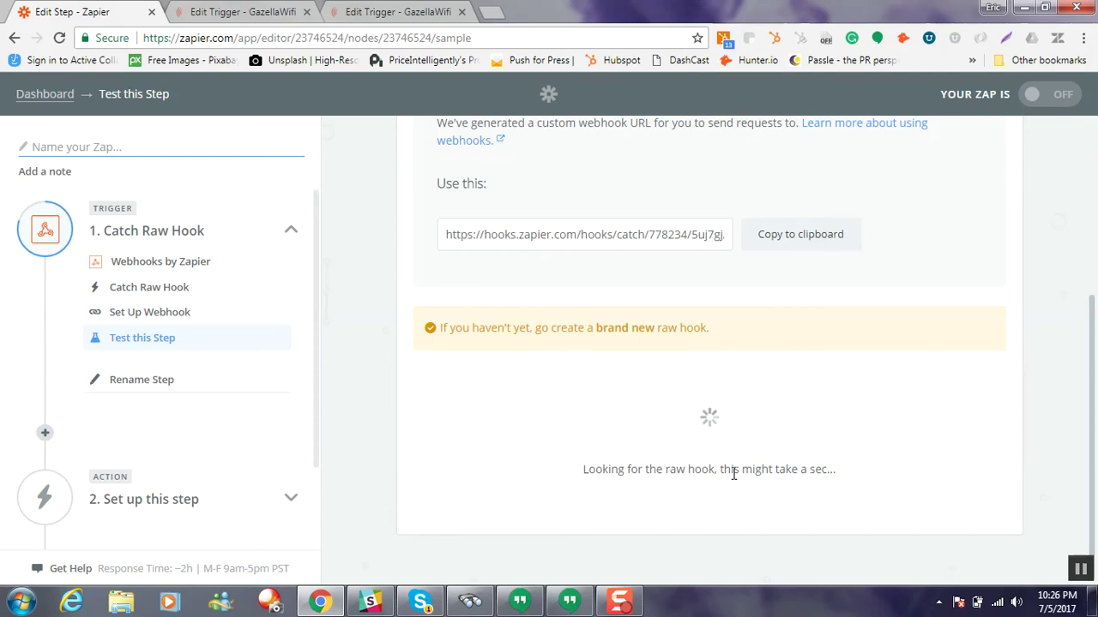
mouse_move(610, 595)
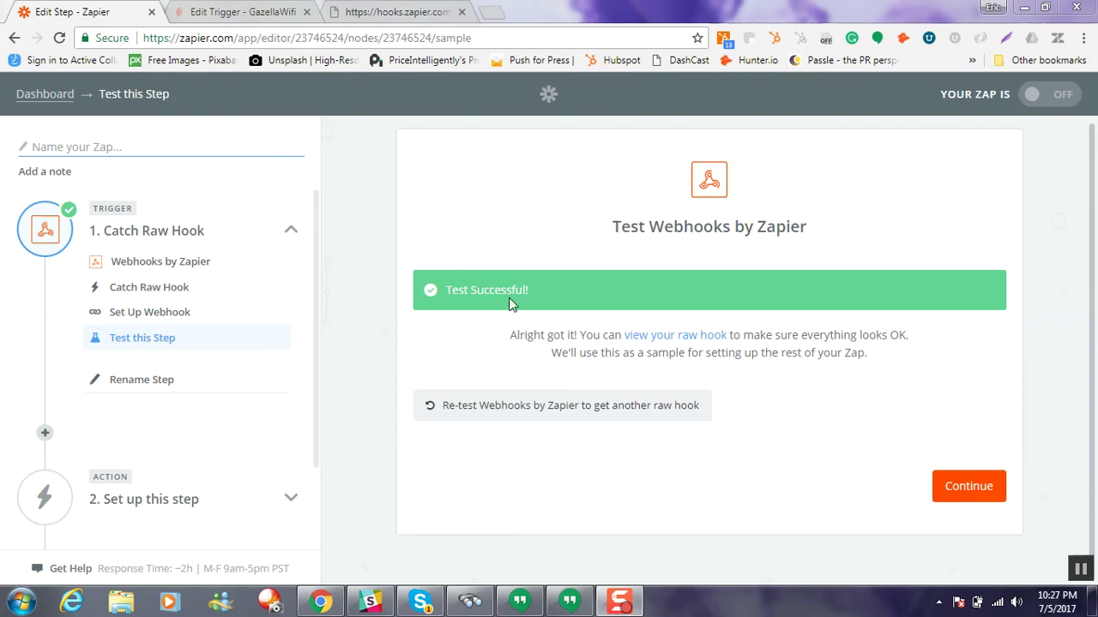
Step: Load the Gazella trigger's webhook URL in a new tab to send a test request
left_click(257, 11)
scroll(271, 223, "down", 4)
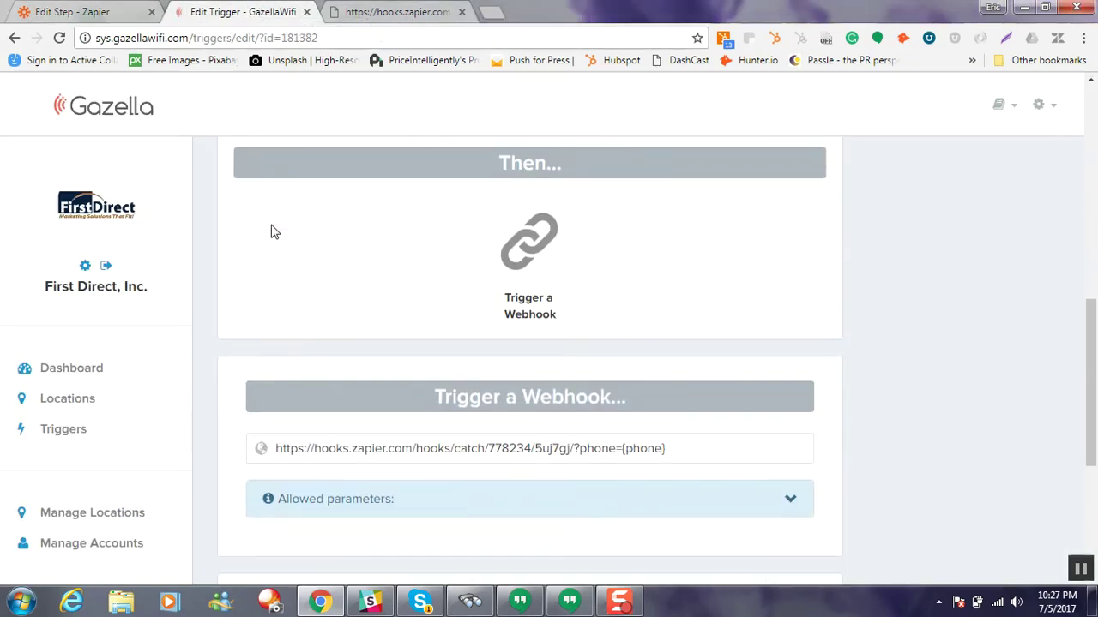
scroll(272, 230, "up", 3)
scroll(279, 230, "down", 5)
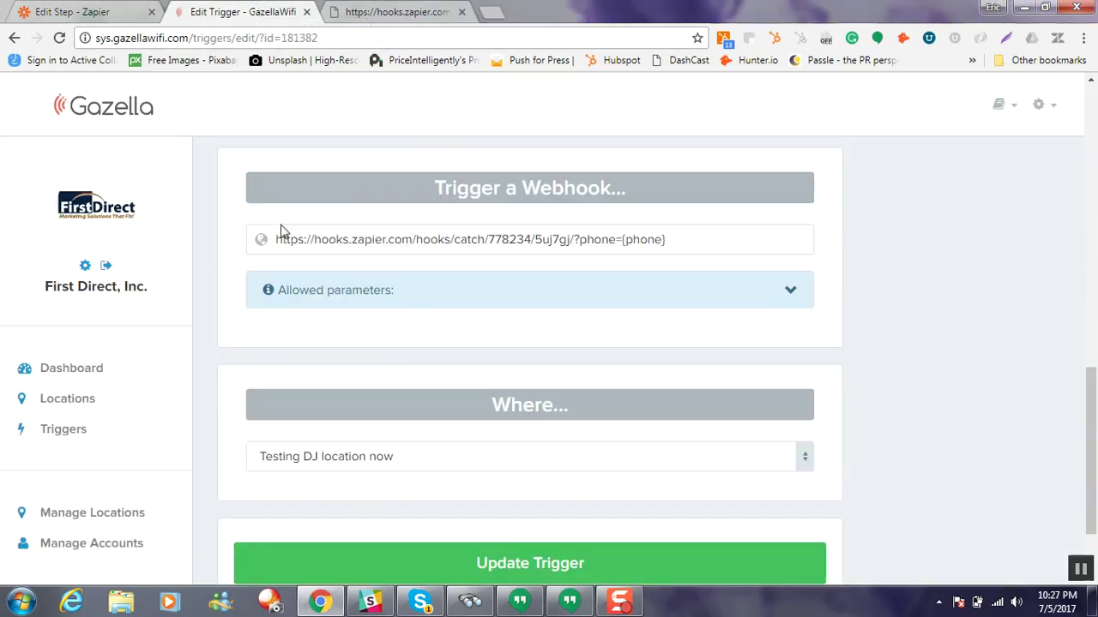
triple_click(407, 237)
key("ctrl+c")
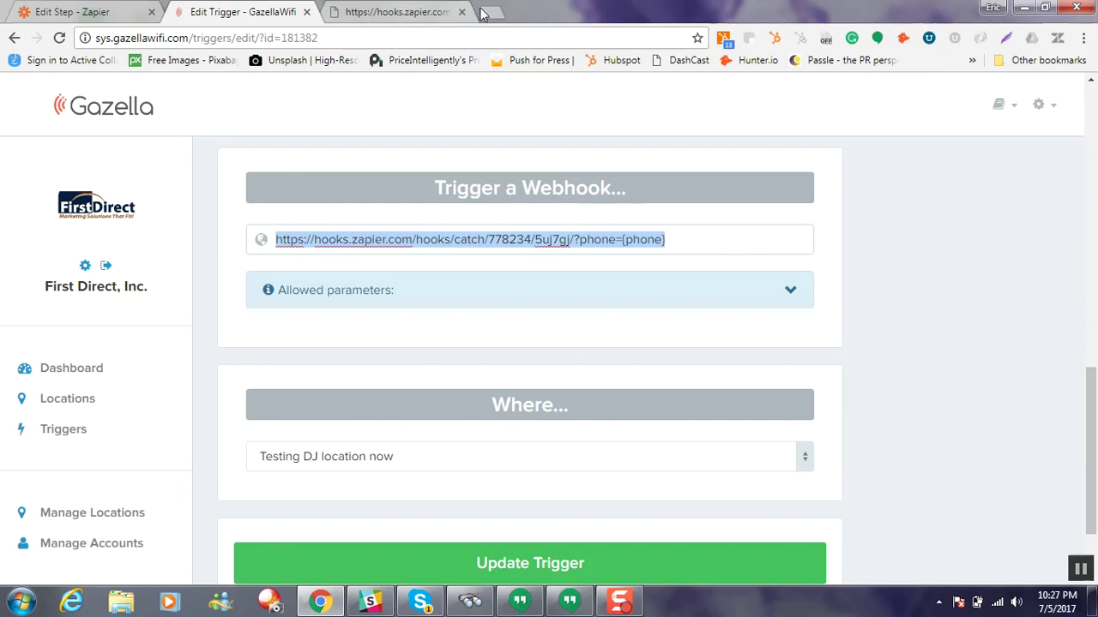
left_click(490, 12)
key("ctrl+v")
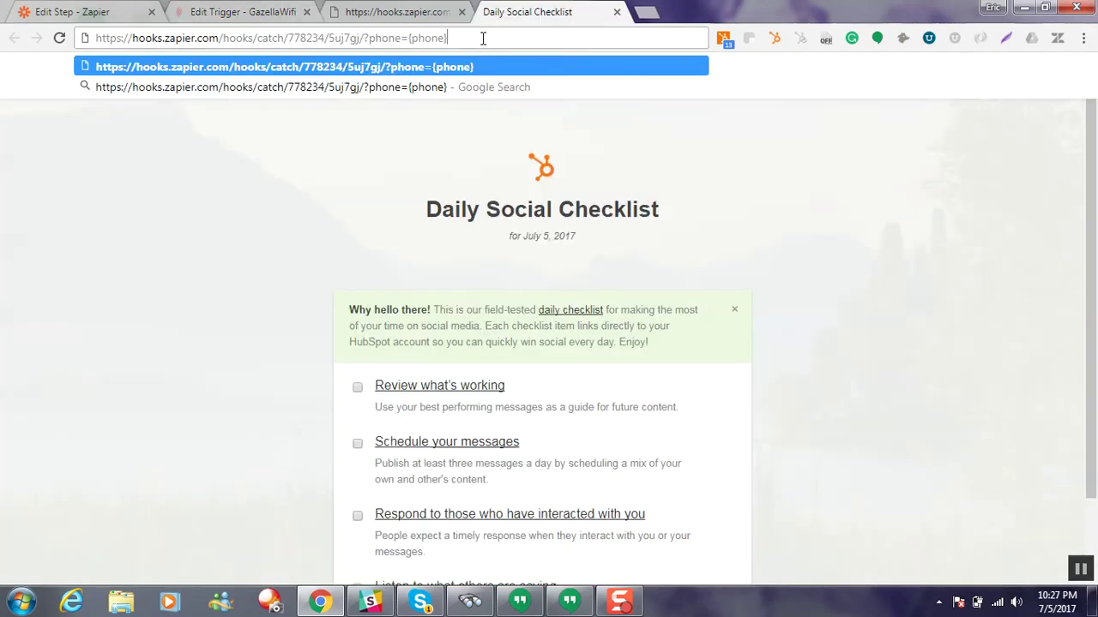
key("Return")
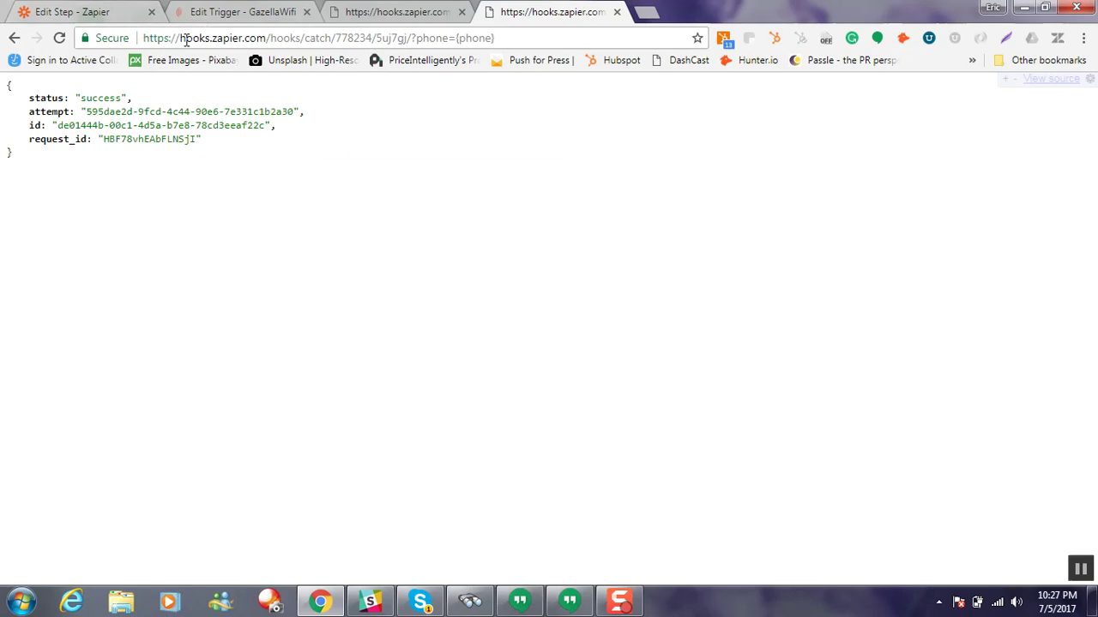
left_click(118, 21)
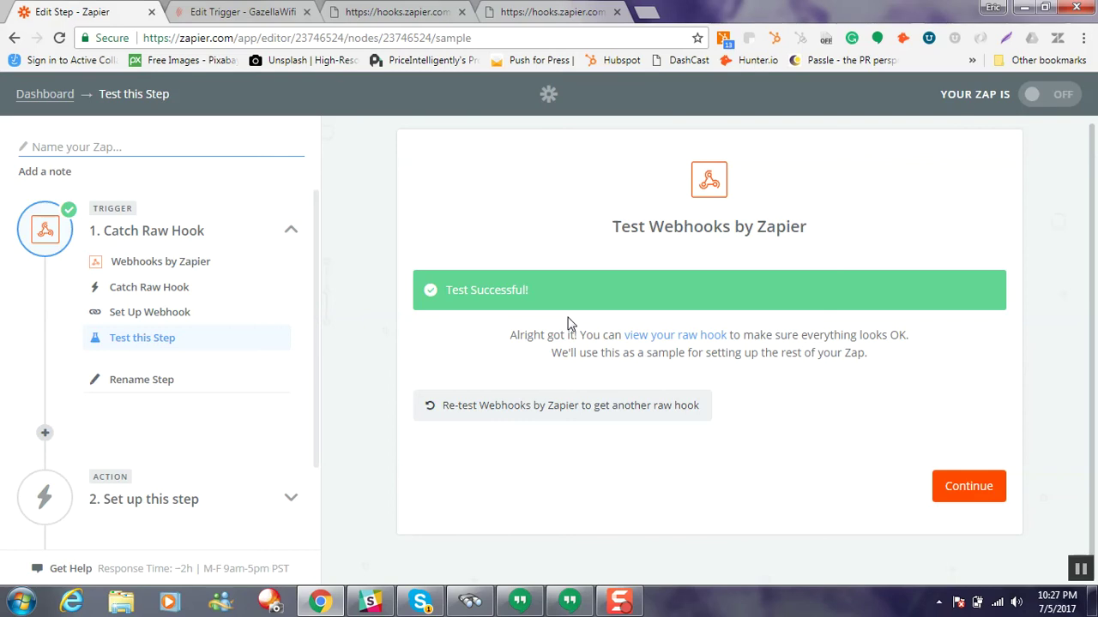
Step: Continue to the action app list and search 'google shee' after trying 'text' and 'sms'
left_click(964, 487)
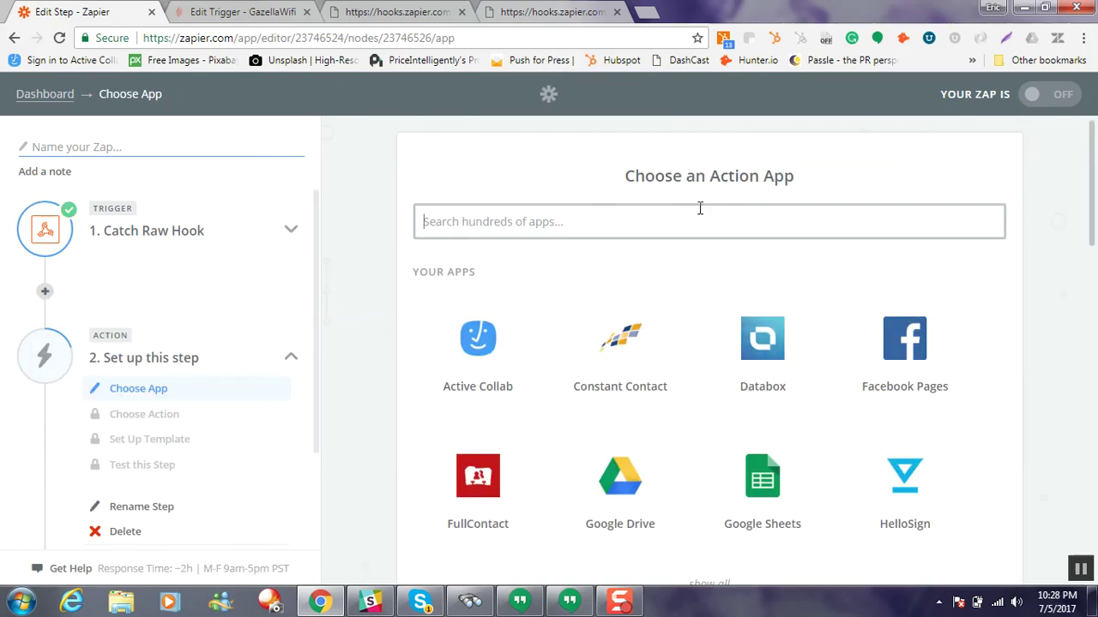
type("text")
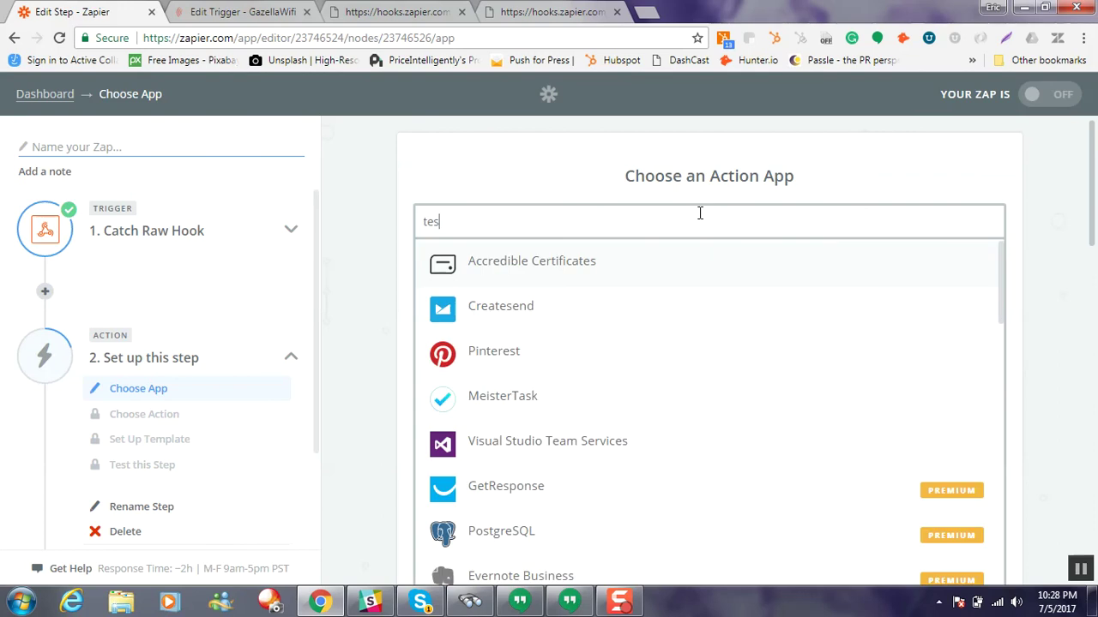
key("BackSpace")
key("BackSpace")
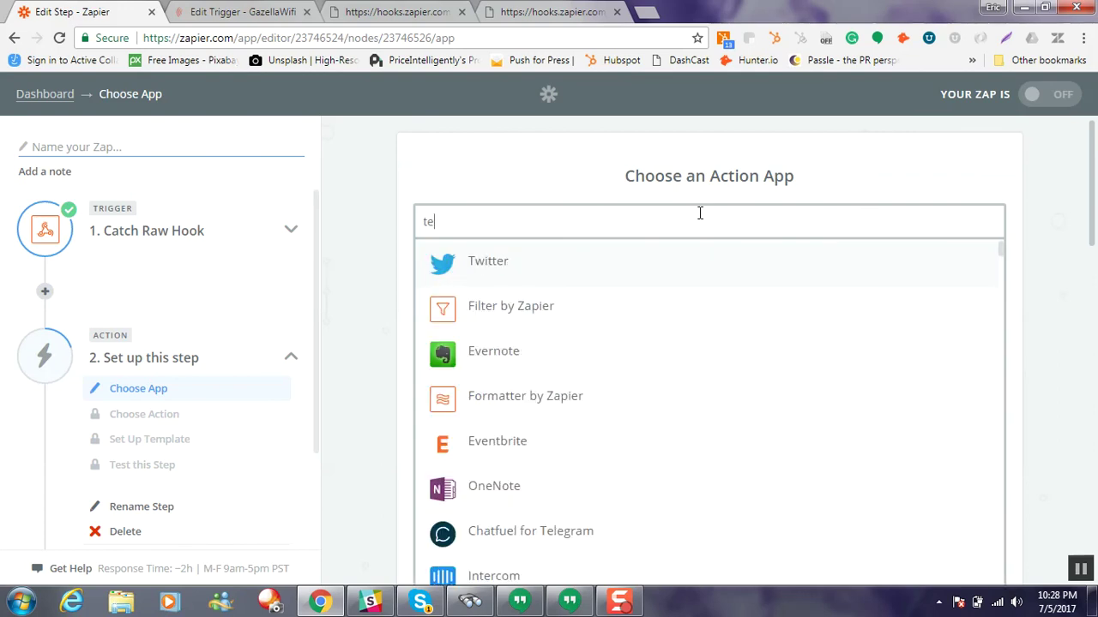
key("BackSpace")
key("BackSpace")
type("sms")
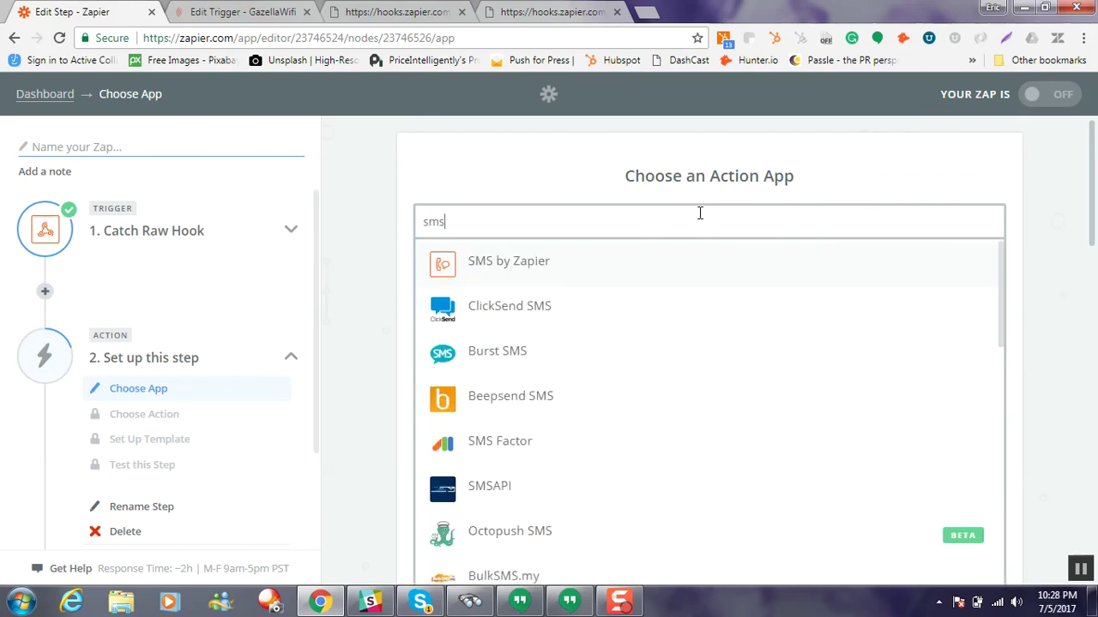
key("BackSpace")
key("BackSpace")
key("BackSpace")
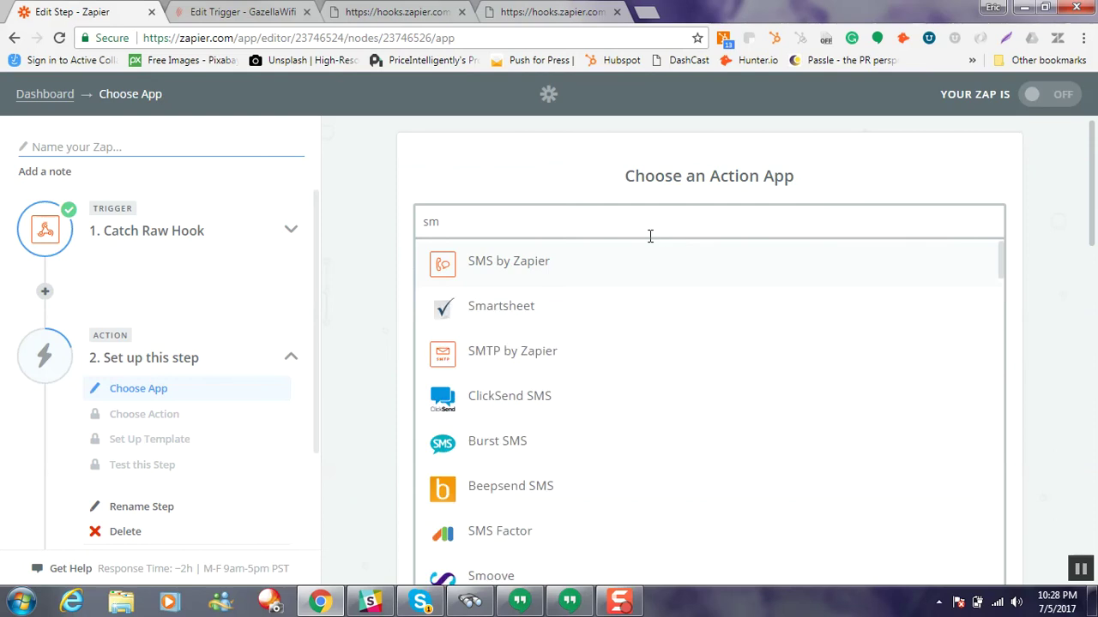
type("goog")
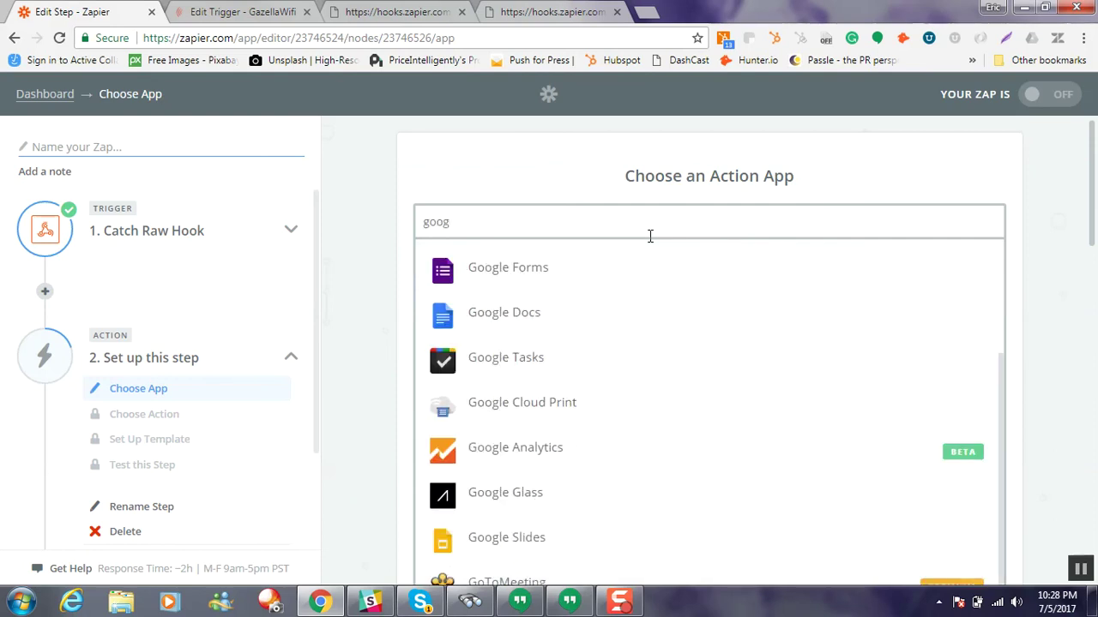
type("le shee")
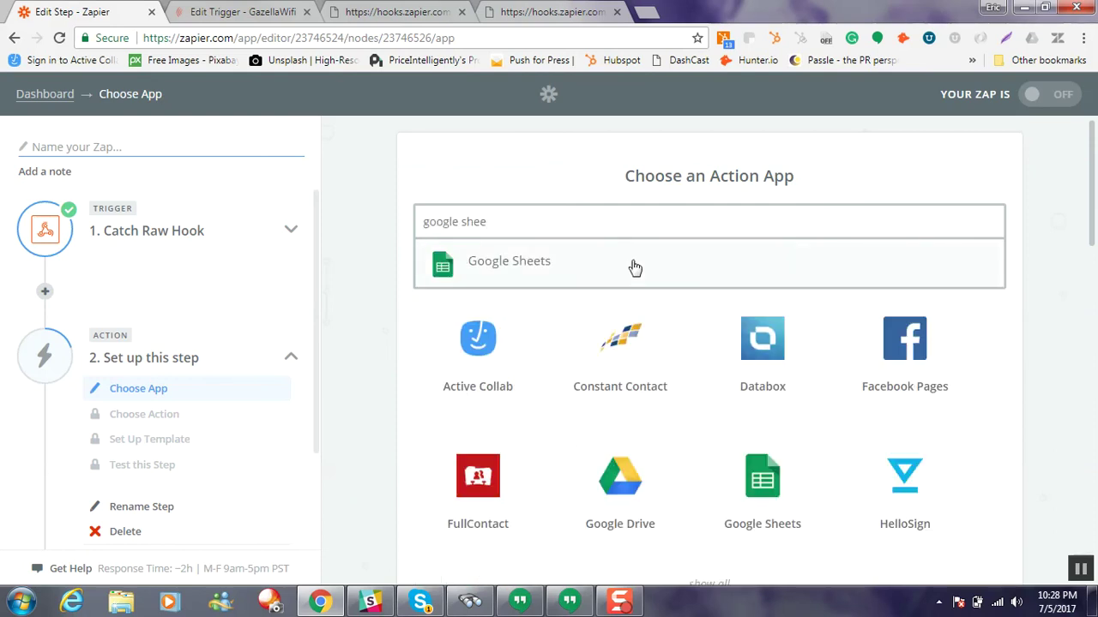
Step: Choose Google Sheets with the Create Spreadsheet Row action and save
left_click(626, 261)
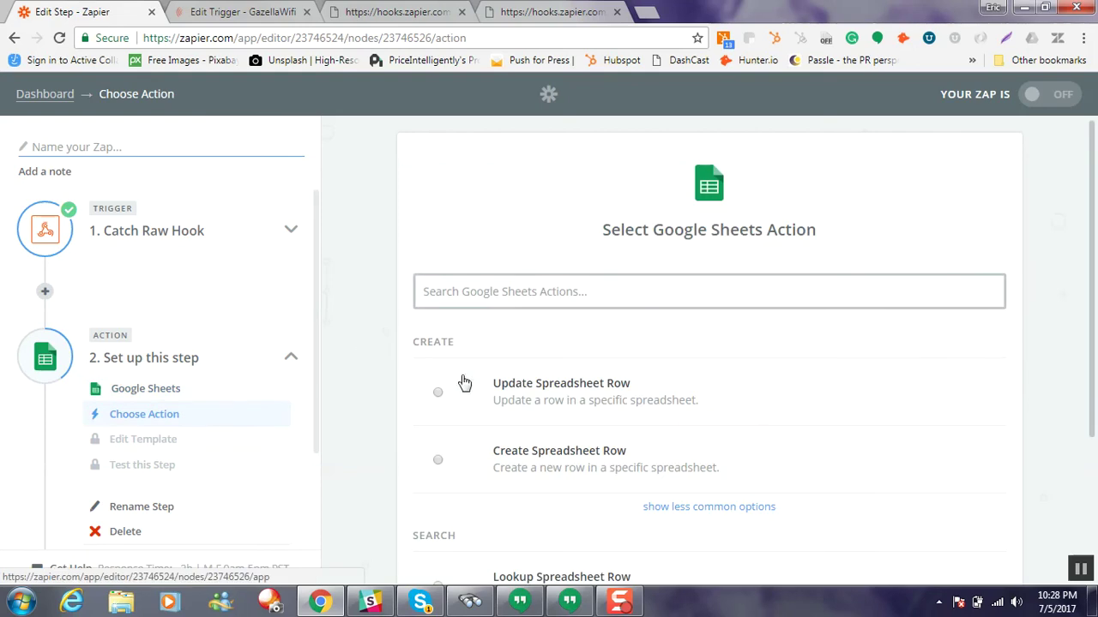
scroll(466, 384, "down", 1)
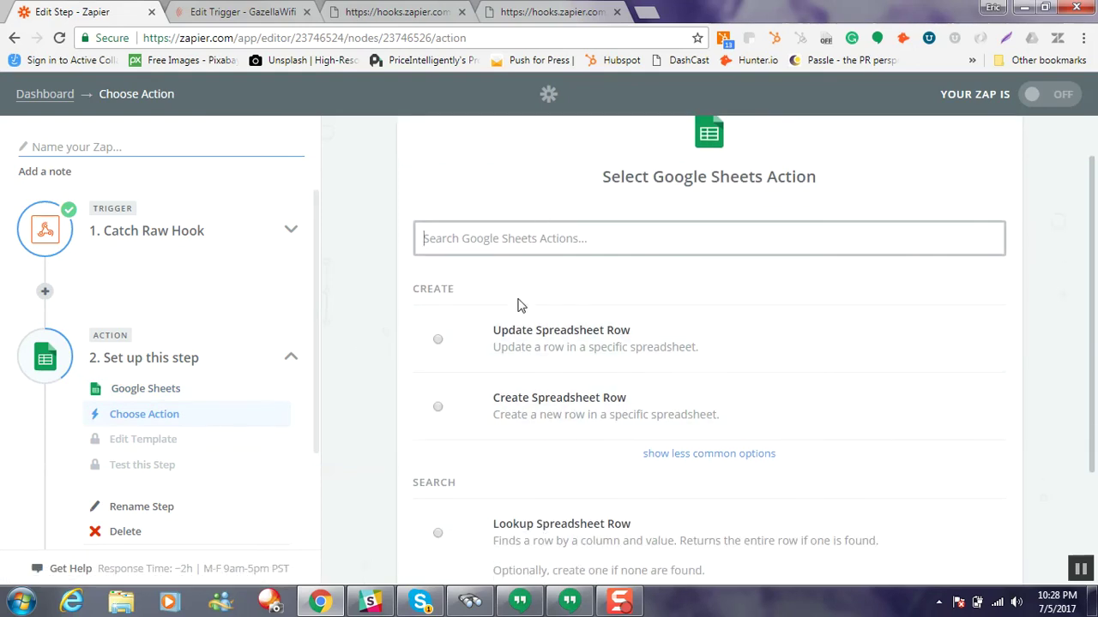
scroll(520, 314, "down", 1)
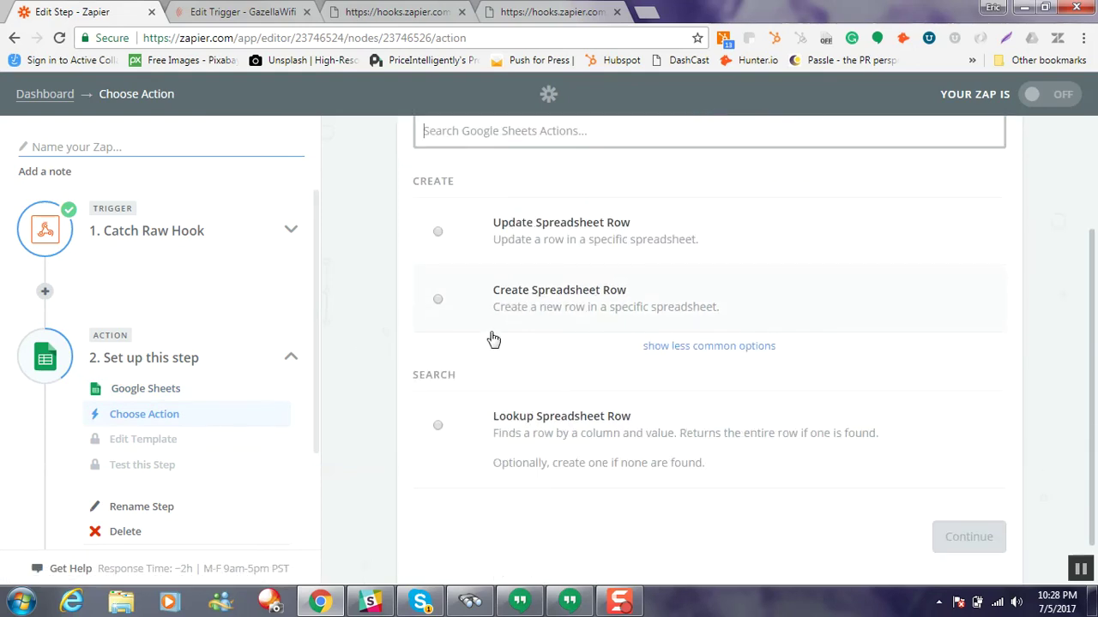
left_click(439, 302)
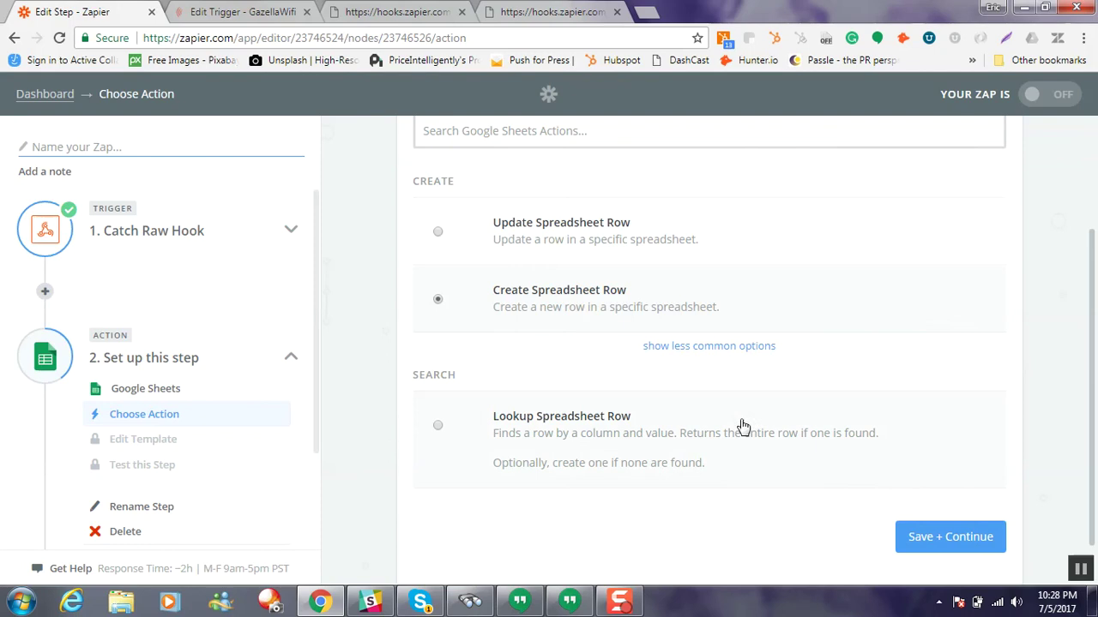
left_click(918, 536)
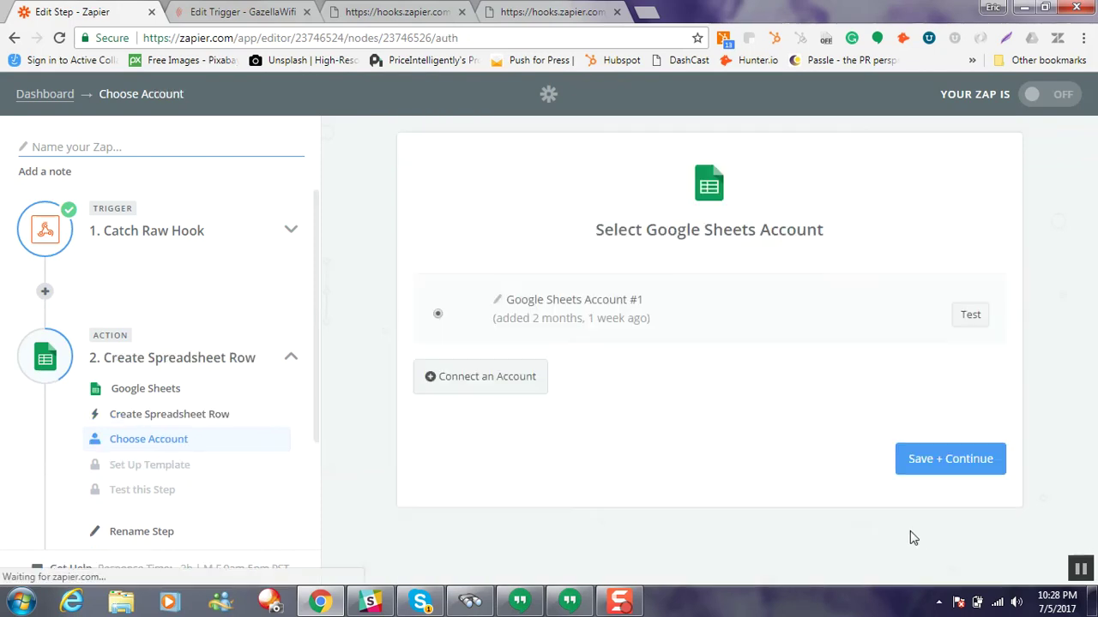